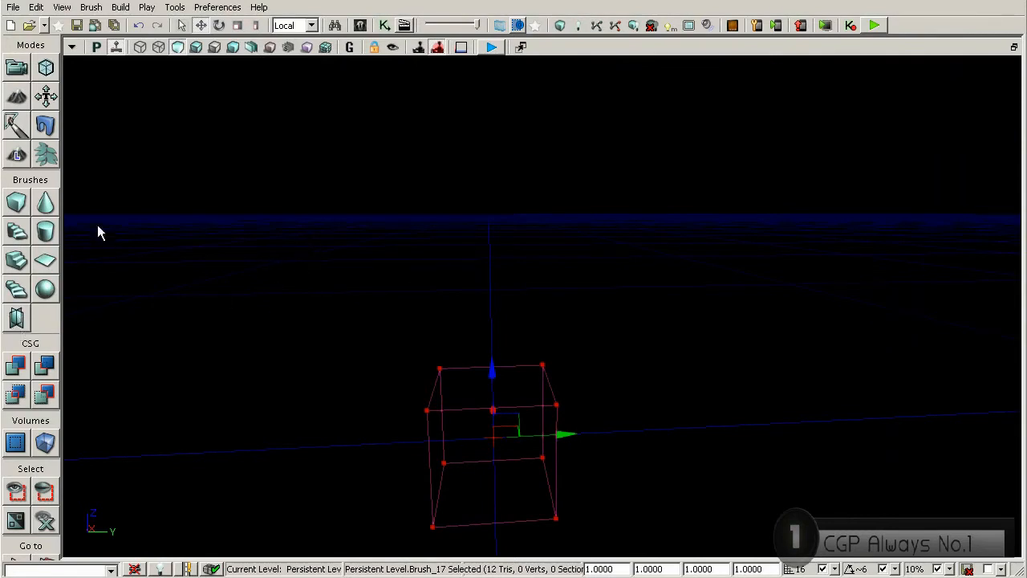
Step: Try the cone and cylinder shapes for the builder brush
{"action": "left_click", "coordinate": [45, 207]}
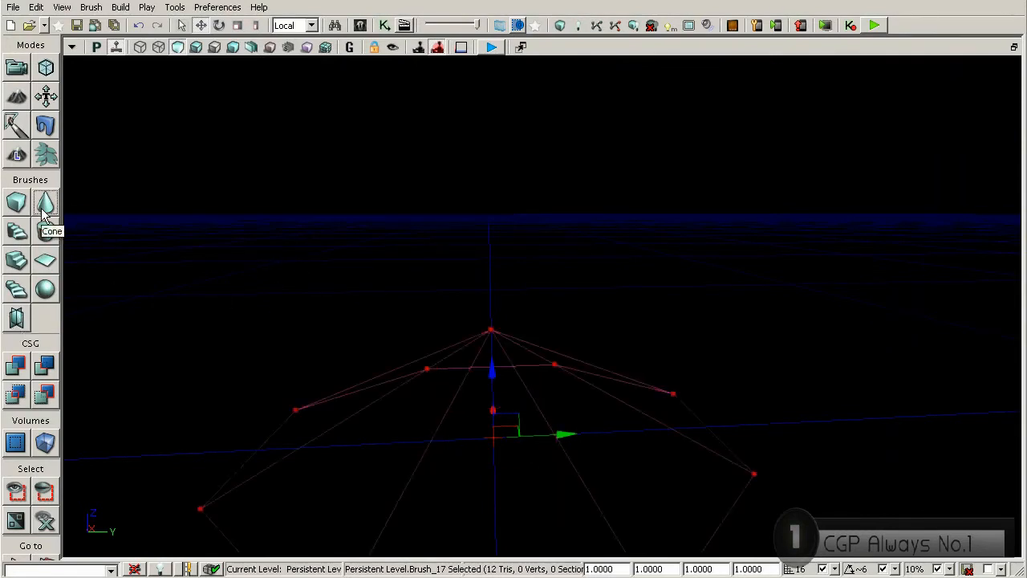
{"action": "left_click", "coordinate": [45, 231]}
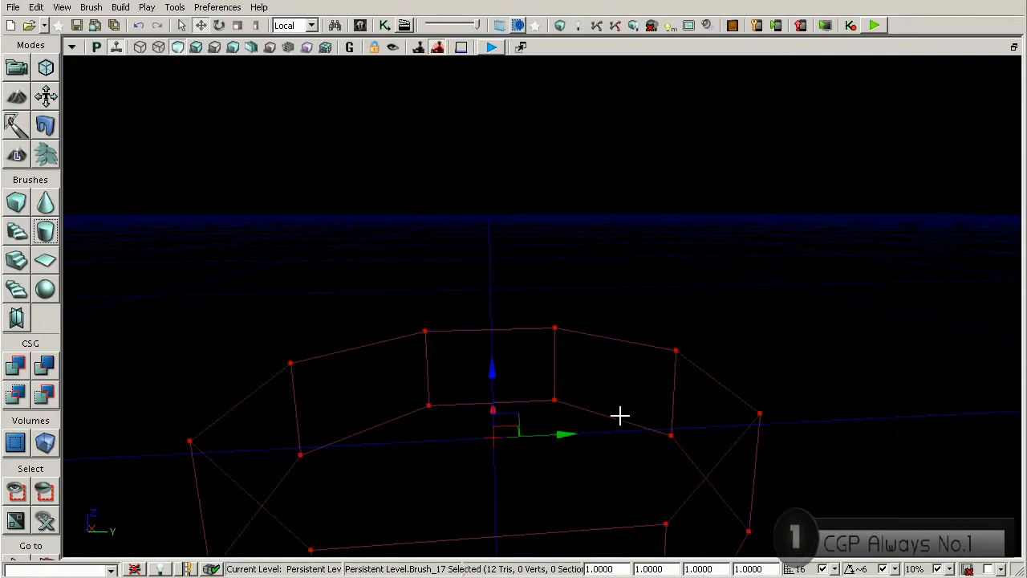
{"action": "right_click_drag", "start_coordinate": [607, 402], "coordinate": [588, 379]}
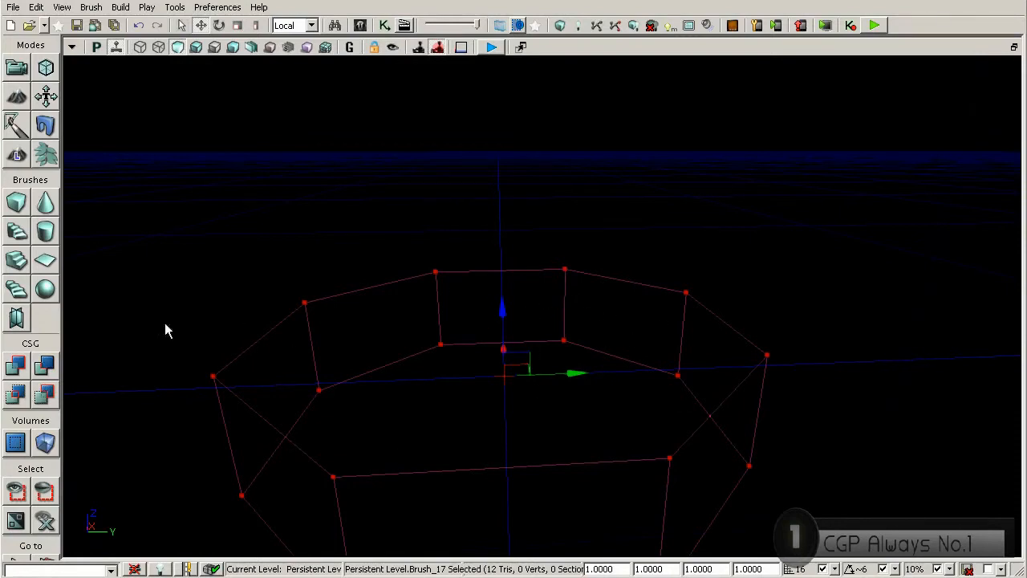
Step: Switch the builder brush to a cube and set its X and Y sizes to 2048
{"action": "left_click", "coordinate": [18, 205]}
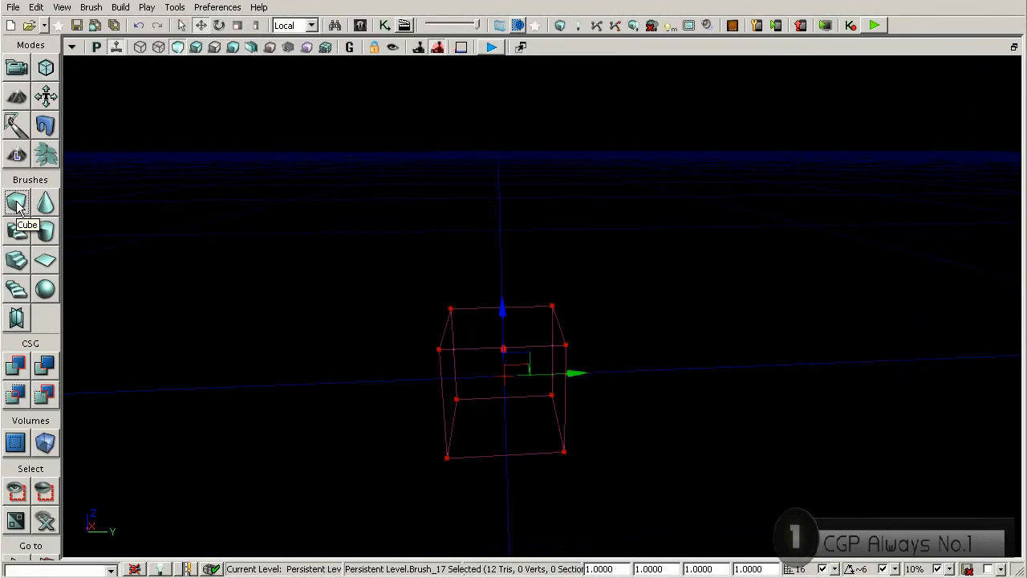
{"action": "right_click", "coordinate": [17, 205]}
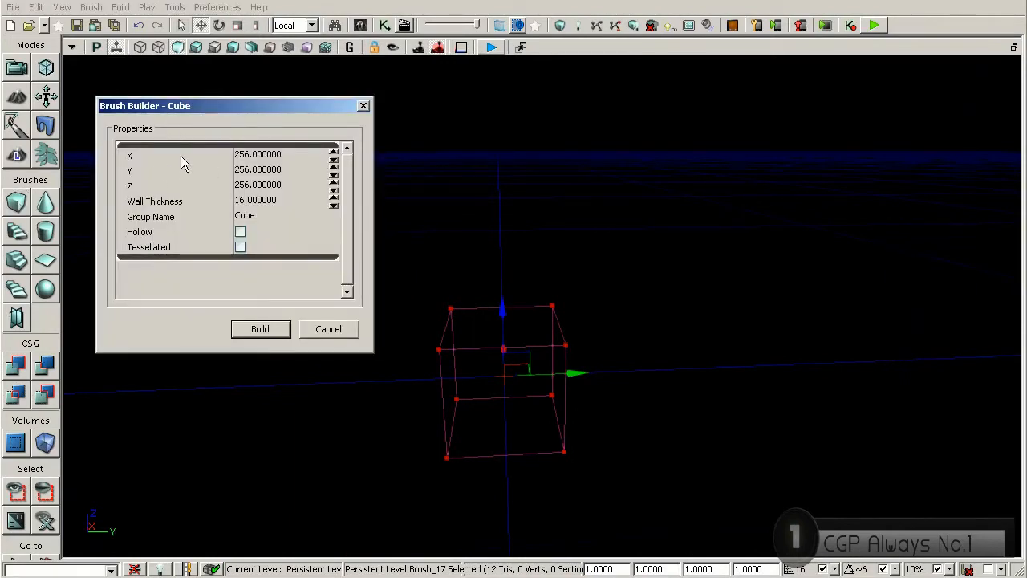
{"action": "left_click", "coordinate": [257, 155]}
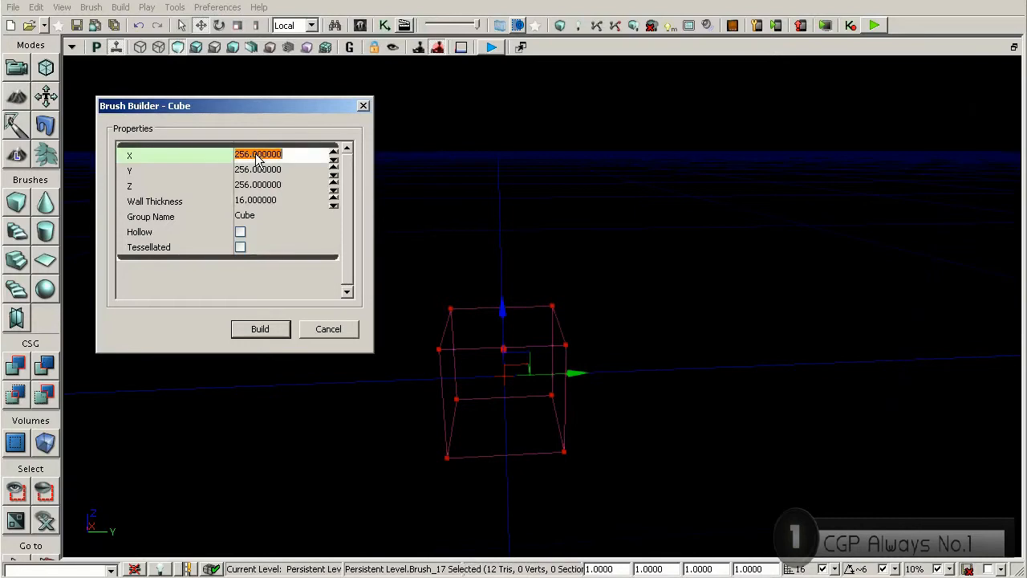
{"action": "type", "text": "2048"}
{"action": "key", "text": "Return"}
{"action": "left_click", "coordinate": [287, 170]}
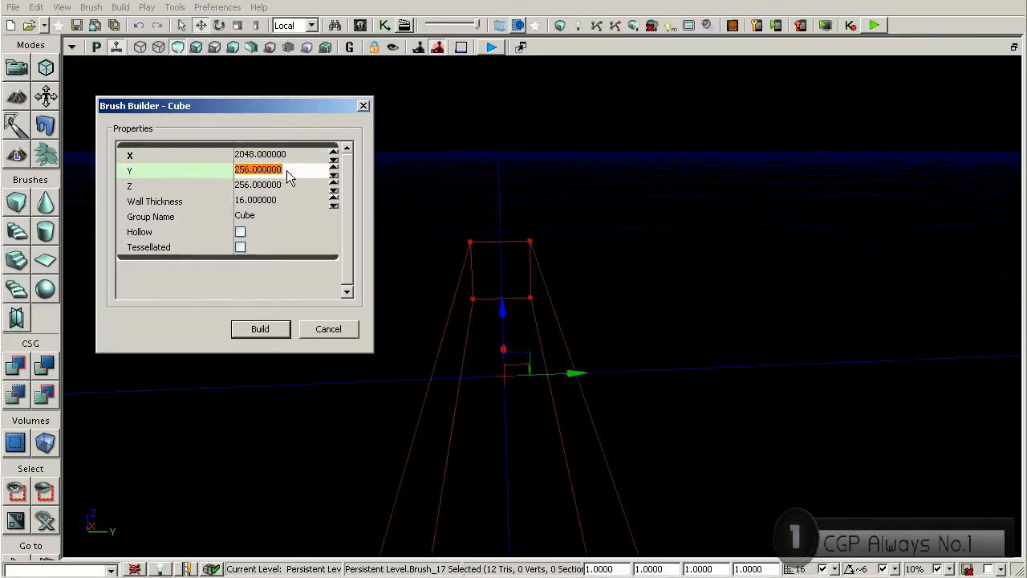
{"action": "type", "text": "2048"}
{"action": "key", "text": "Return"}
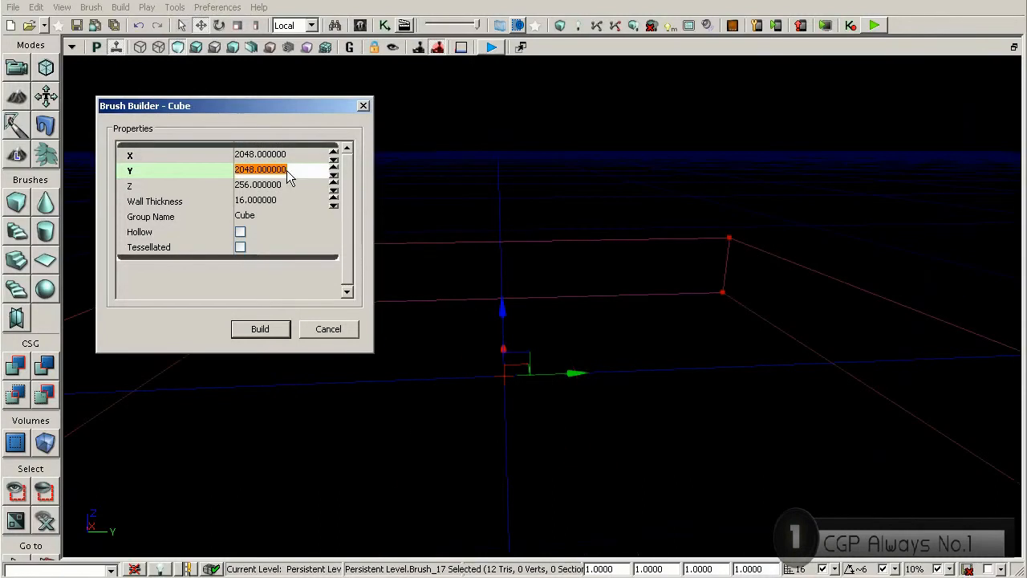
Step: Set the cube brush's Z size to 16 and build the flat slab shape
{"action": "left_click", "coordinate": [261, 186]}
{"action": "type", "text": "16"}
{"action": "key", "text": "Return"}
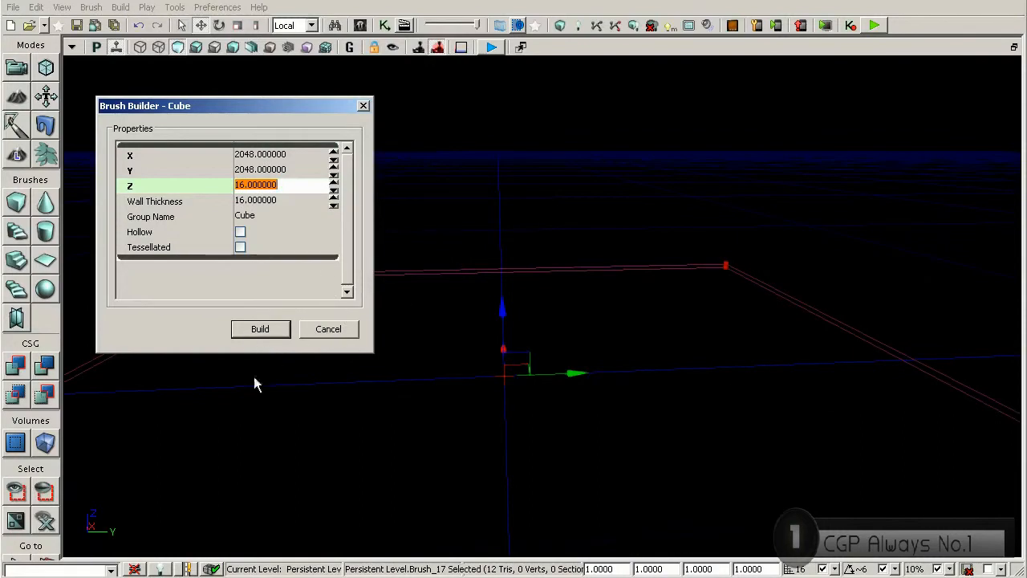
{"action": "left_click", "coordinate": [259, 334]}
Step: Try 28 as the cube brush's Z size and set it back to 16
{"action": "type", "text": "28"}
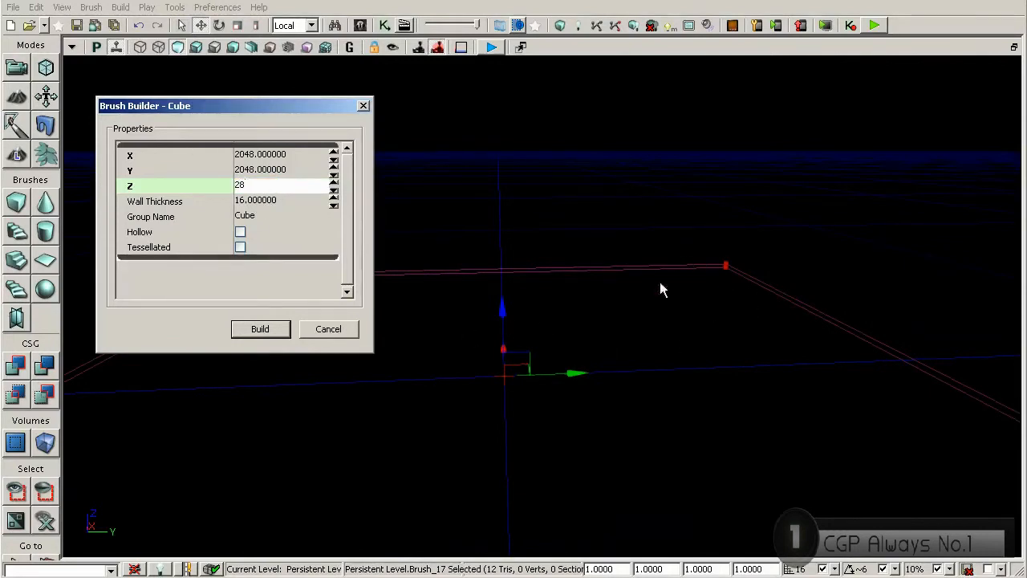
{"action": "left_click", "coordinate": [259, 329]}
{"action": "left_click", "coordinate": [283, 183]}
{"action": "type", "text": "16"}
{"action": "key", "text": "Return"}
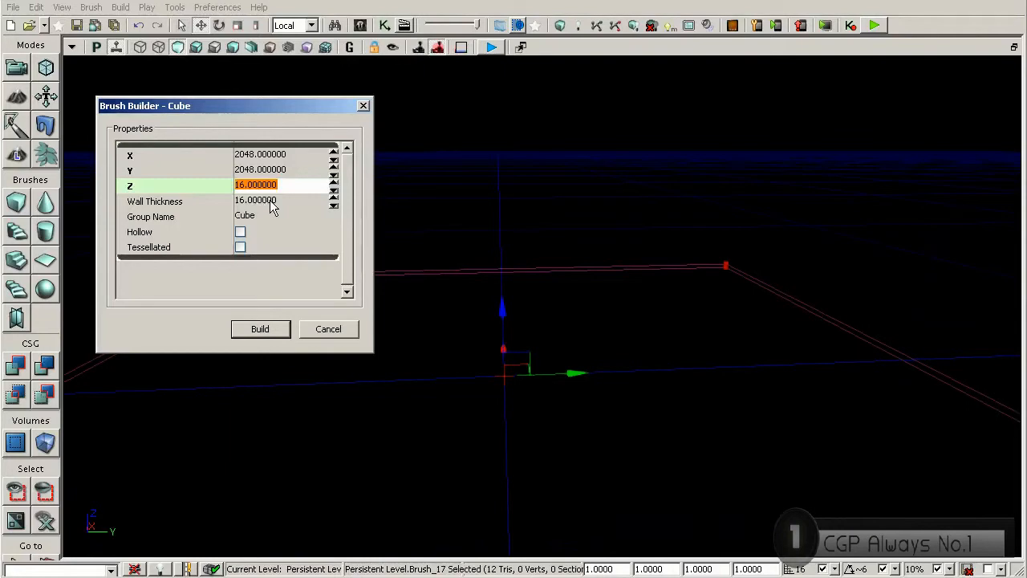
Step: Close the brush settings, add the slab to the level as a floor with CSG Add, and hide the builder brush
{"action": "left_click", "coordinate": [364, 105]}
{"action": "mouse_move", "coordinate": [503, 287]}
{"action": "right_mouse_down"}
{"action": "mouse_move", "coordinate": [483, 338]}
{"action": "mouse_move", "coordinate": [501, 338]}
{"action": "mouse_move", "coordinate": [531, 308]}
{"action": "mouse_move", "coordinate": [567, 325]}
{"action": "mouse_move", "coordinate": [471, 298]}
{"action": "right_mouse_up"}
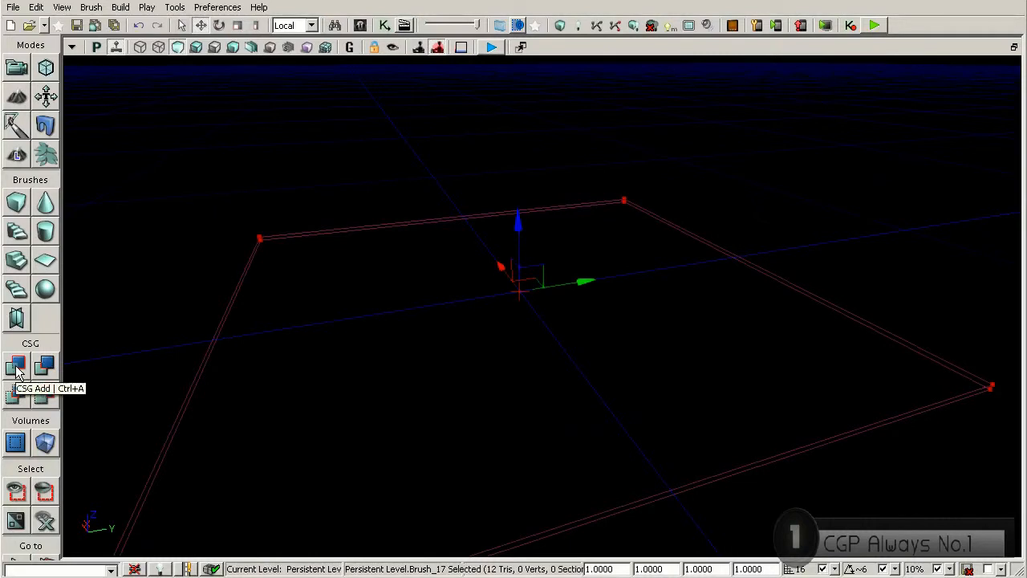
{"action": "key", "text": "ctrl+a"}
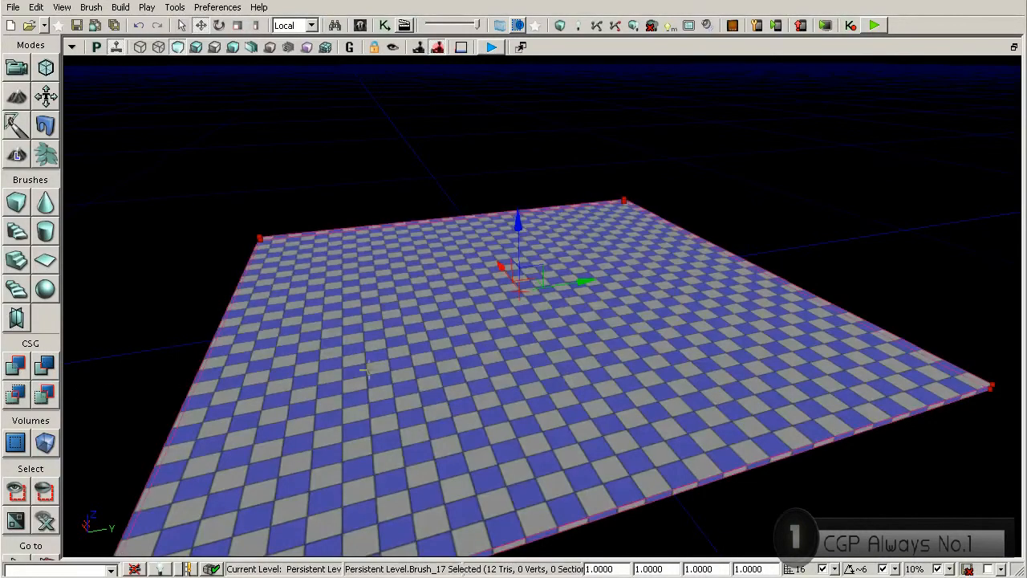
{"action": "mouse_move", "coordinate": [378, 361]}
{"action": "right_mouse_down"}
{"action": "mouse_move", "coordinate": [449, 397]}
{"action": "mouse_move", "coordinate": [514, 410]}
{"action": "mouse_move", "coordinate": [449, 369]}
{"action": "mouse_move", "coordinate": [357, 353]}
{"action": "mouse_move", "coordinate": [493, 422]}
{"action": "right_mouse_up"}
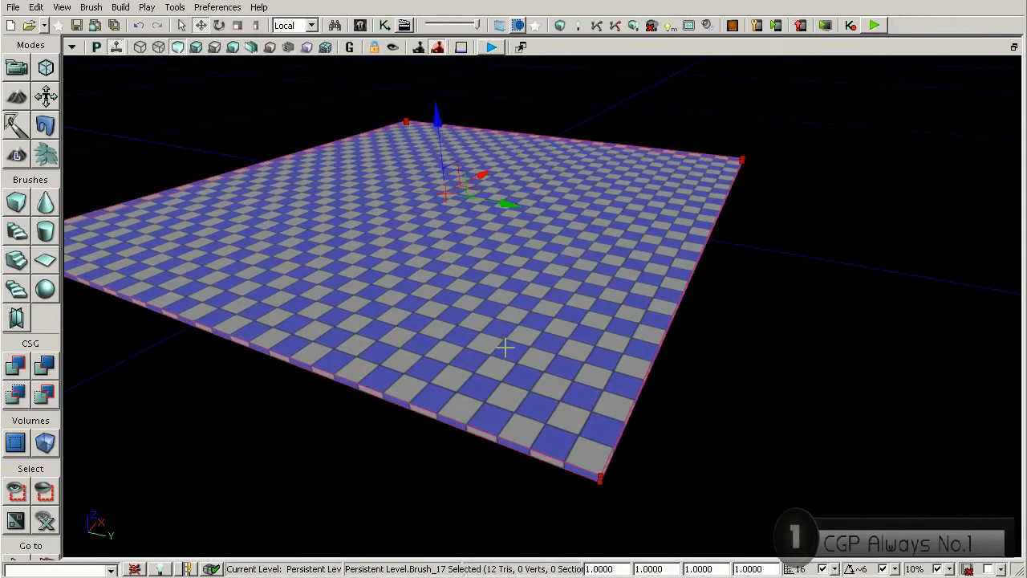
{"action": "right_click_drag", "start_coordinate": [523, 375], "coordinate": [491, 304]}
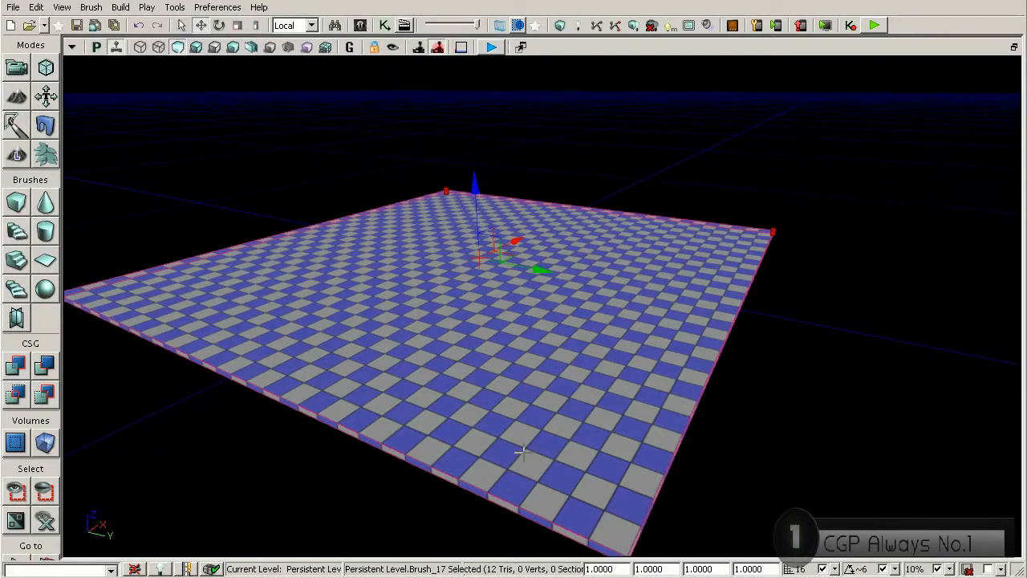
{"action": "key", "text": "b"}
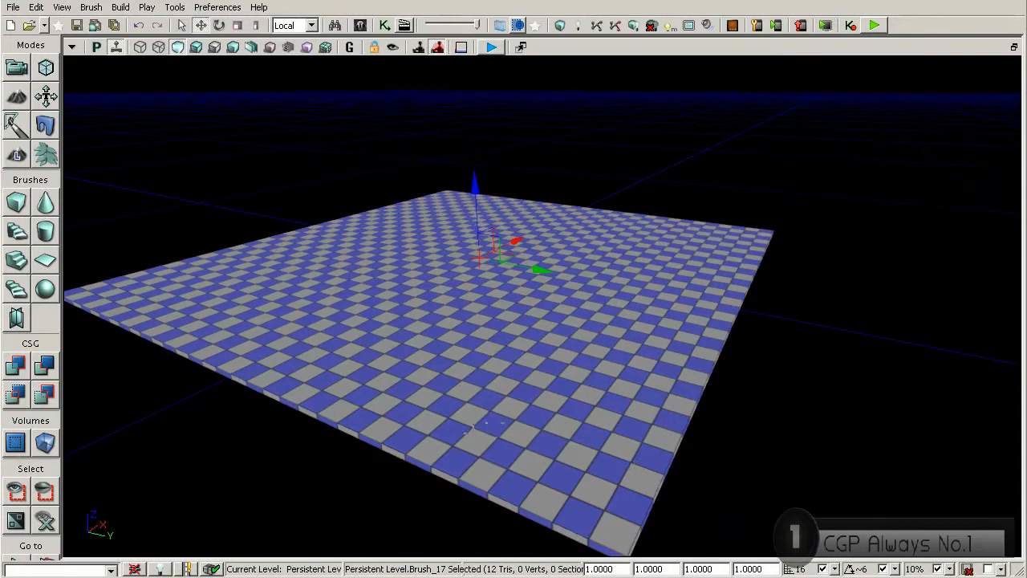
Step: Inspect the new floor in the four-viewport layout and from several angles in the enlarged perspective view
{"action": "key", "text": "x"}
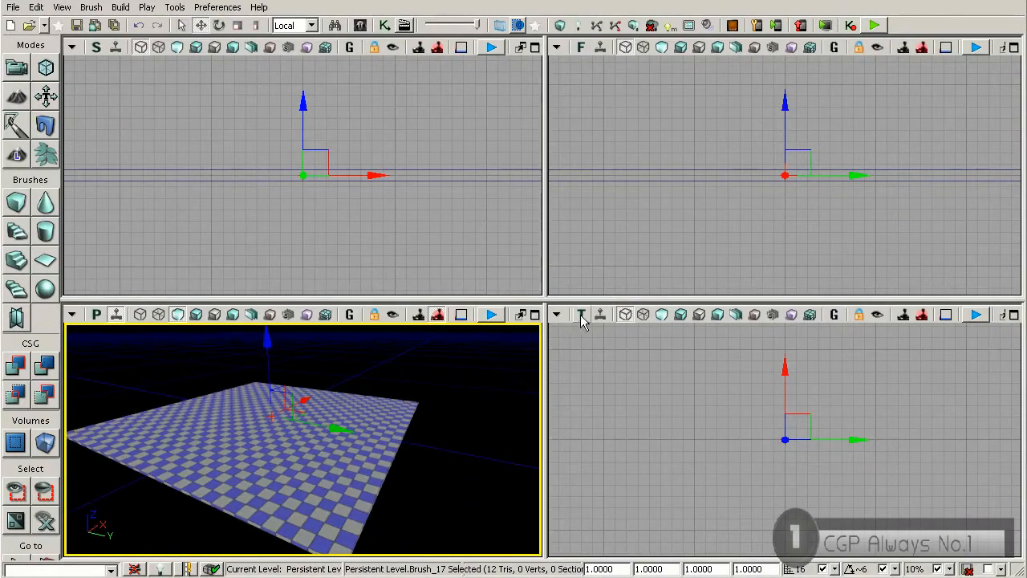
{"action": "mouse_move", "coordinate": [420, 213]}
{"action": "left_mouse_down"}
{"action": "mouse_move", "coordinate": [451, 183]}
{"action": "mouse_move", "coordinate": [428, 197]}
{"action": "mouse_move", "coordinate": [328, 210]}
{"action": "mouse_move", "coordinate": [440, 192]}
{"action": "mouse_move", "coordinate": [421, 218]}
{"action": "left_mouse_up"}
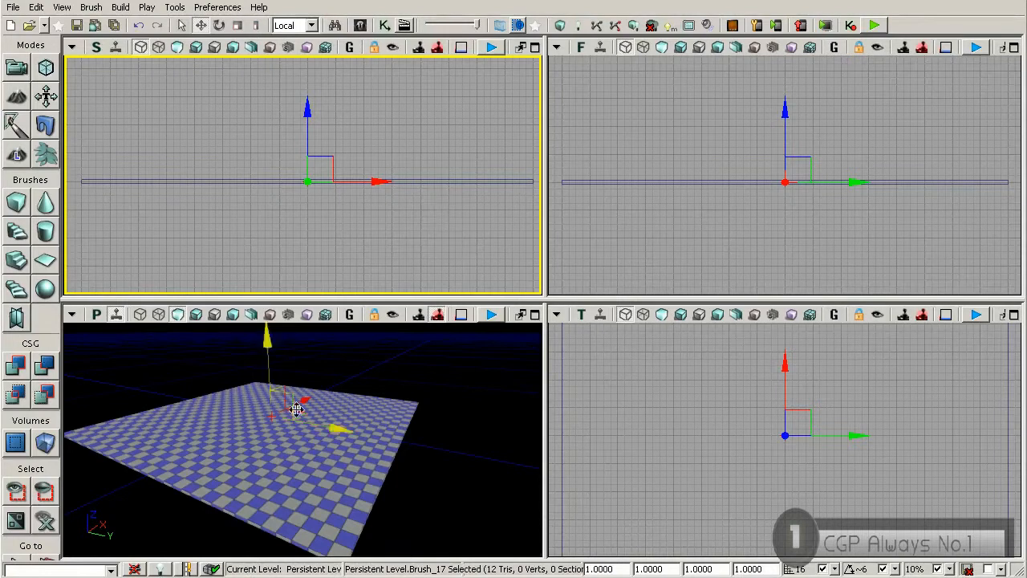
{"action": "mouse_move", "coordinate": [313, 478]}
{"action": "right_mouse_down"}
{"action": "mouse_move", "coordinate": [314, 507]}
{"action": "mouse_move", "coordinate": [308, 469]}
{"action": "right_mouse_up"}
{"action": "key", "text": "w"}
{"action": "key", "text": "shift+x"}
{"action": "right_click_drag", "start_coordinate": [393, 442], "coordinate": [402, 434]}
{"action": "key", "text": "d"}
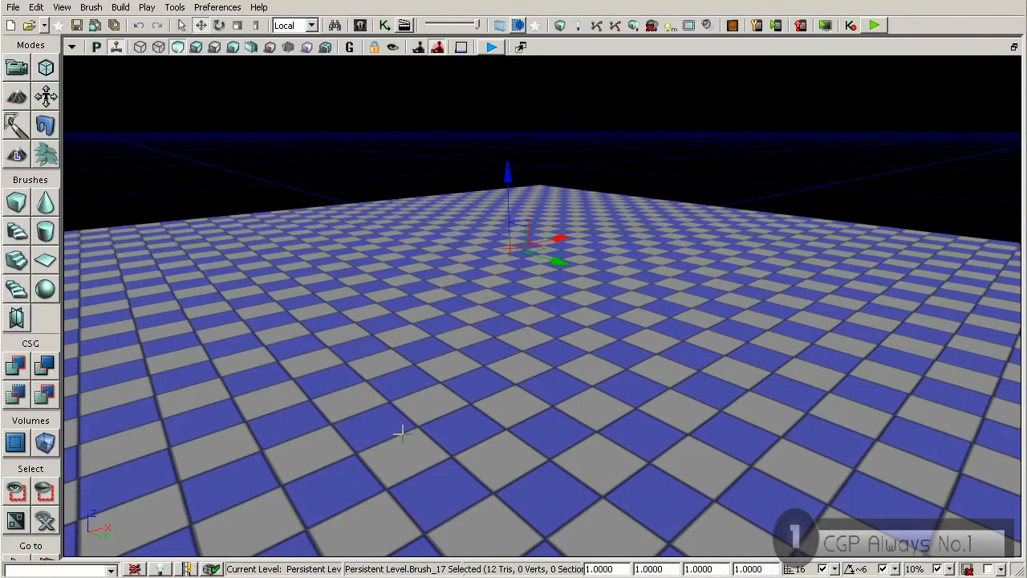
{"action": "mouse_move", "coordinate": [444, 346]}
{"action": "right_mouse_down"}
{"action": "mouse_move", "coordinate": [486, 339]}
{"action": "mouse_move", "coordinate": [460, 338]}
{"action": "right_mouse_up"}
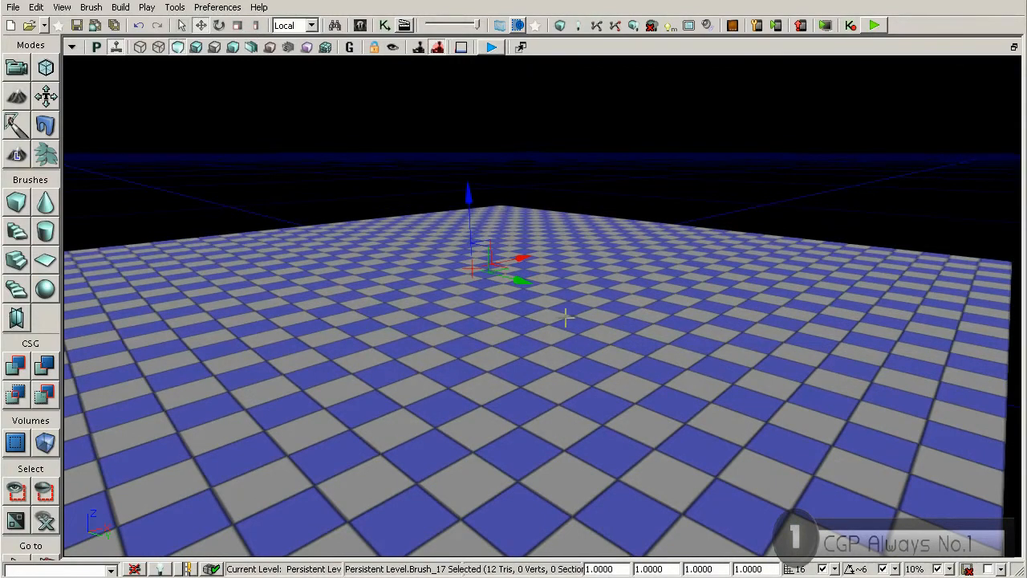
{"action": "right_click_drag", "start_coordinate": [539, 294], "coordinate": [481, 290]}
{"action": "left_click_drag", "start_coordinate": [493, 293], "coordinate": [532, 368]}
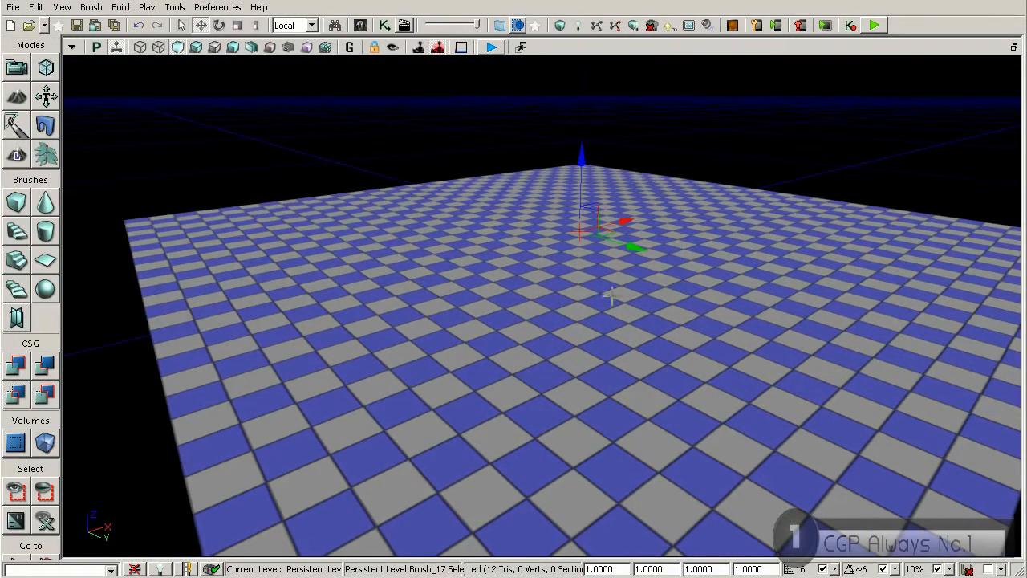
Step: Place the SK_CH_IronGuard_MaleA skeletal mesh from the Content Browser on the floor as a character reference
{"action": "left_click", "coordinate": [359, 27]}
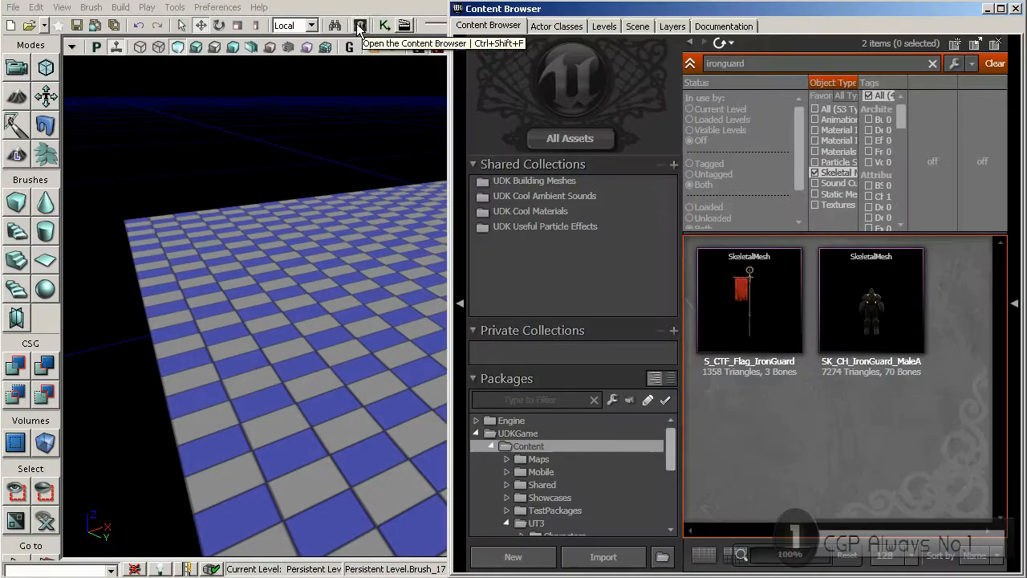
{"action": "double_click", "coordinate": [730, 64]}
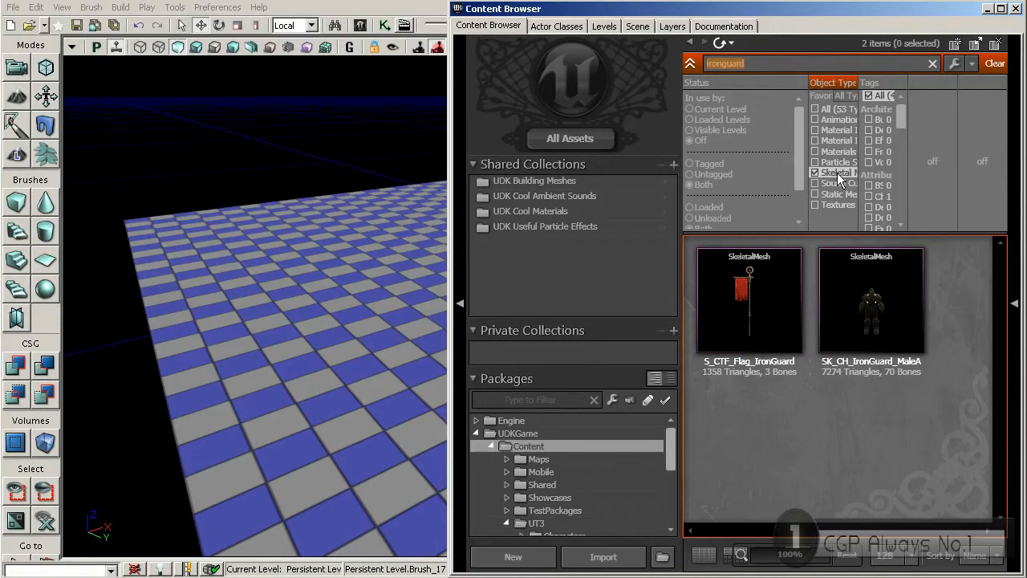
{"action": "left_click", "coordinate": [844, 305]}
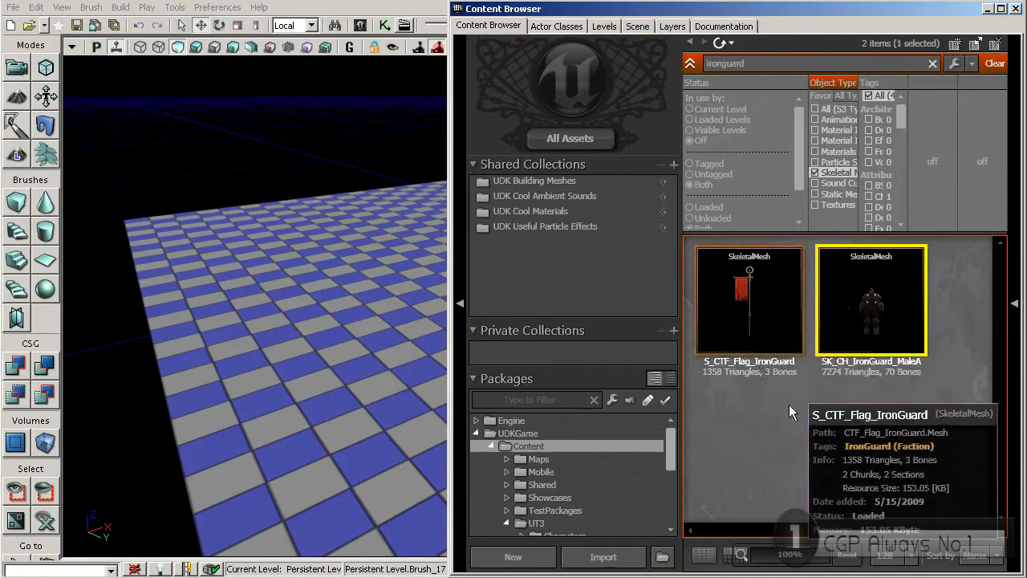
{"action": "right_click_drag", "start_coordinate": [321, 345], "coordinate": [409, 317]}
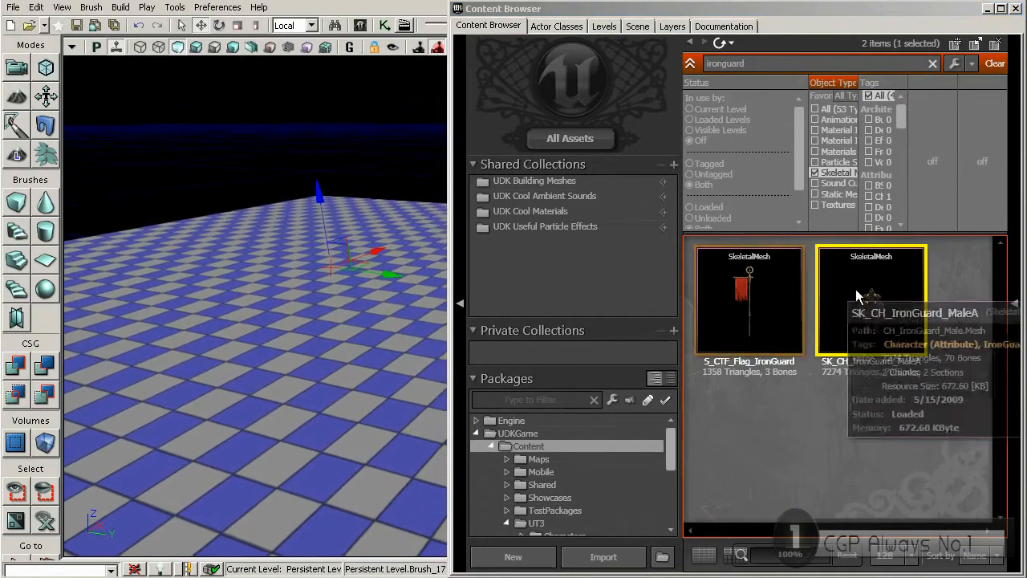
{"action": "left_click_drag", "start_coordinate": [871, 305], "coordinate": [365, 332]}
{"action": "left_click_drag", "start_coordinate": [296, 355], "coordinate": [296, 356]}
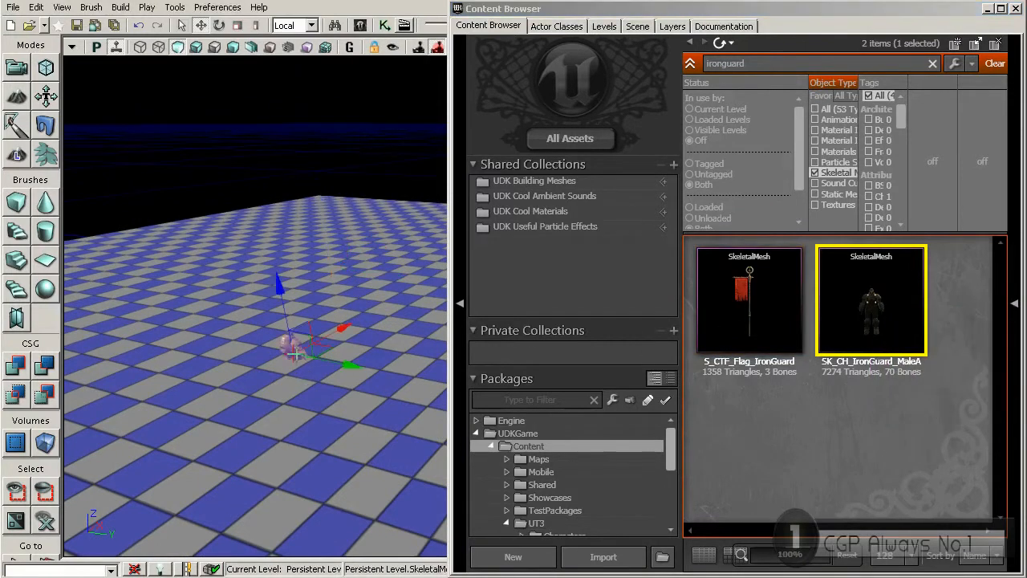
{"action": "right_click_drag", "start_coordinate": [315, 361], "coordinate": [301, 345]}
Step: Close the Content Browser and raise the character mesh so its feet stand on the floor surface
{"action": "left_click", "coordinate": [1016, 9]}
{"action": "right_click_drag", "start_coordinate": [472, 322], "coordinate": [341, 285]}
{"action": "left_click_drag", "start_coordinate": [433, 261], "coordinate": [440, 193]}
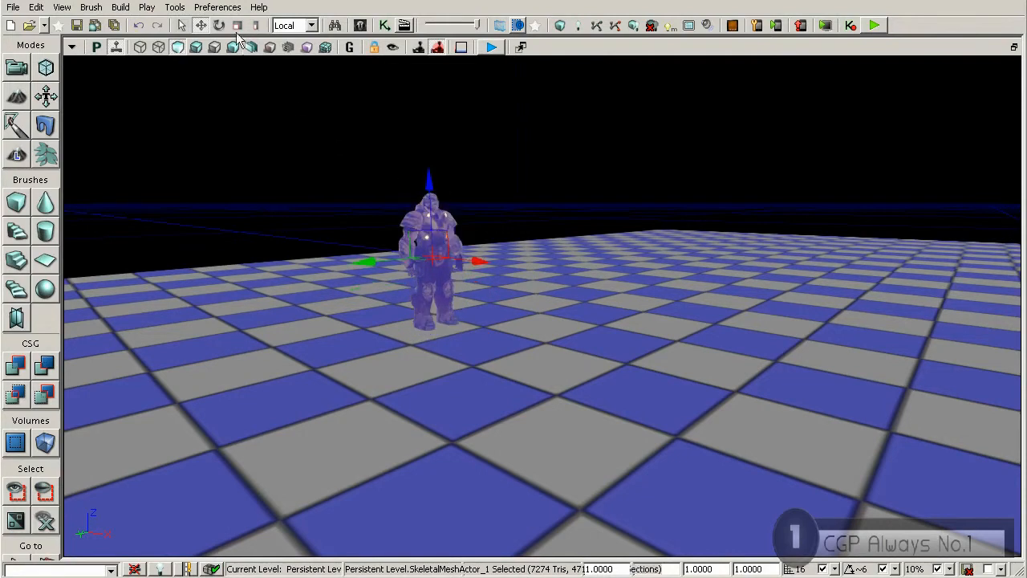
Step: Select the floor brush in the side view and move its pivot to the upper vertex at the slab's end
{"action": "right_click_drag", "start_coordinate": [417, 254], "coordinate": [400, 215]}
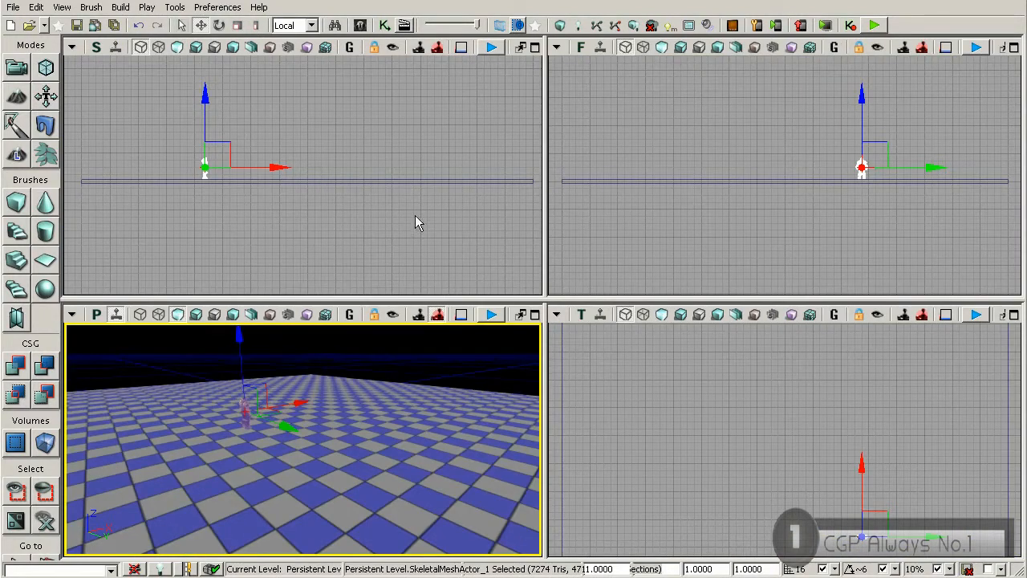
{"action": "left_click_drag", "start_coordinate": [218, 199], "coordinate": [456, 184]}
{"action": "scroll", "coordinate": [310, 182], "scroll_direction": "up", "scroll_amount": 8}
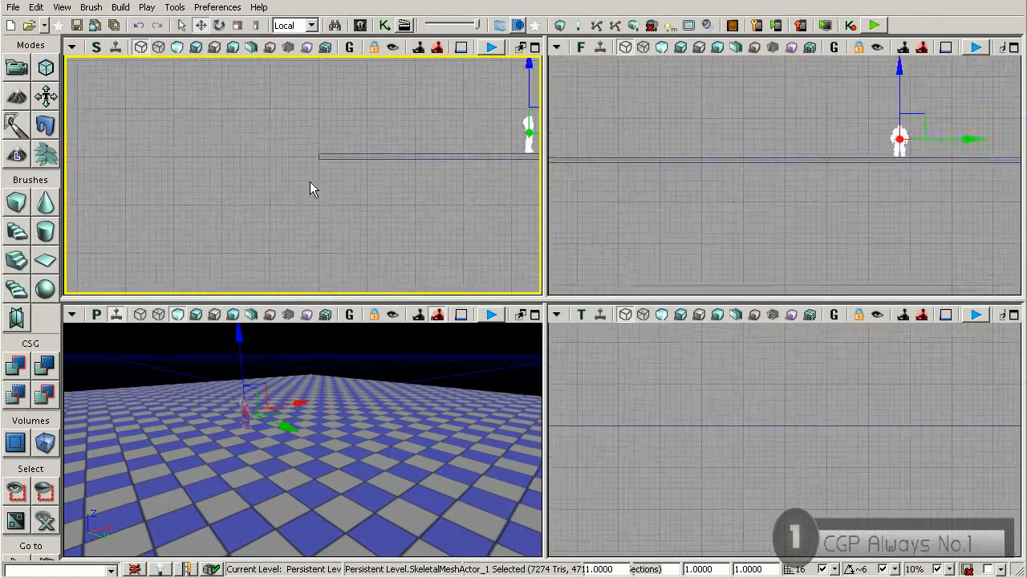
{"action": "mouse_move", "coordinate": [345, 159]}
{"action": "left_mouse_down"}
{"action": "mouse_move", "coordinate": [311, 214]}
{"action": "mouse_move", "coordinate": [282, 217]}
{"action": "left_mouse_up"}
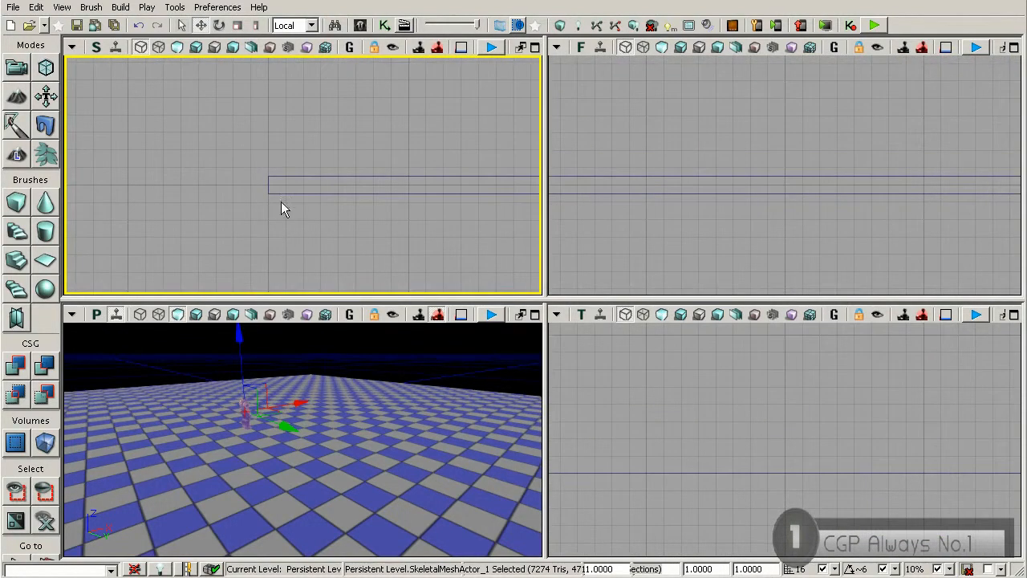
{"action": "left_click", "coordinate": [283, 178]}
{"action": "scroll", "coordinate": [283, 205], "scroll_direction": "up", "scroll_amount": 3}
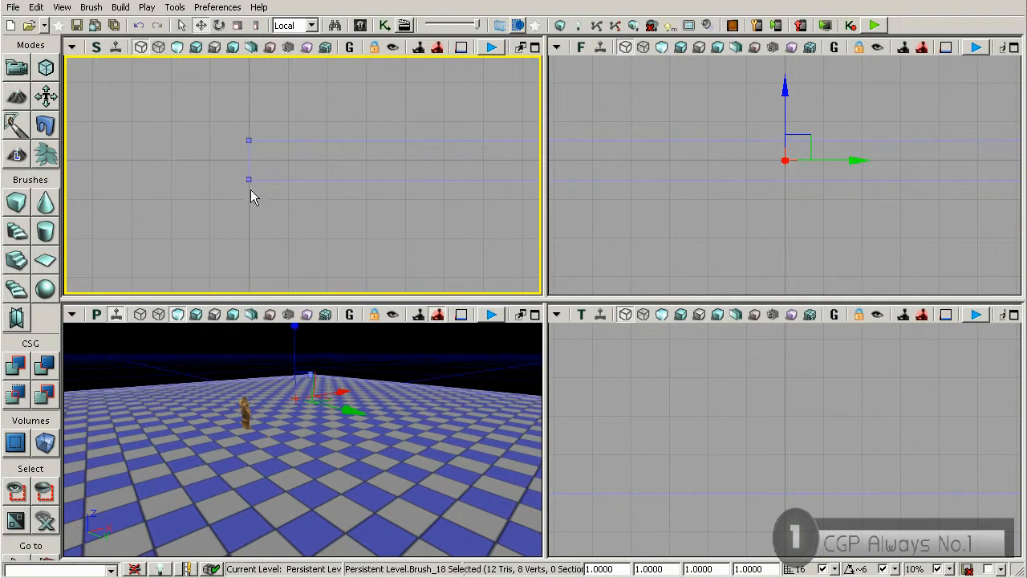
{"action": "right_click", "coordinate": [248, 139]}
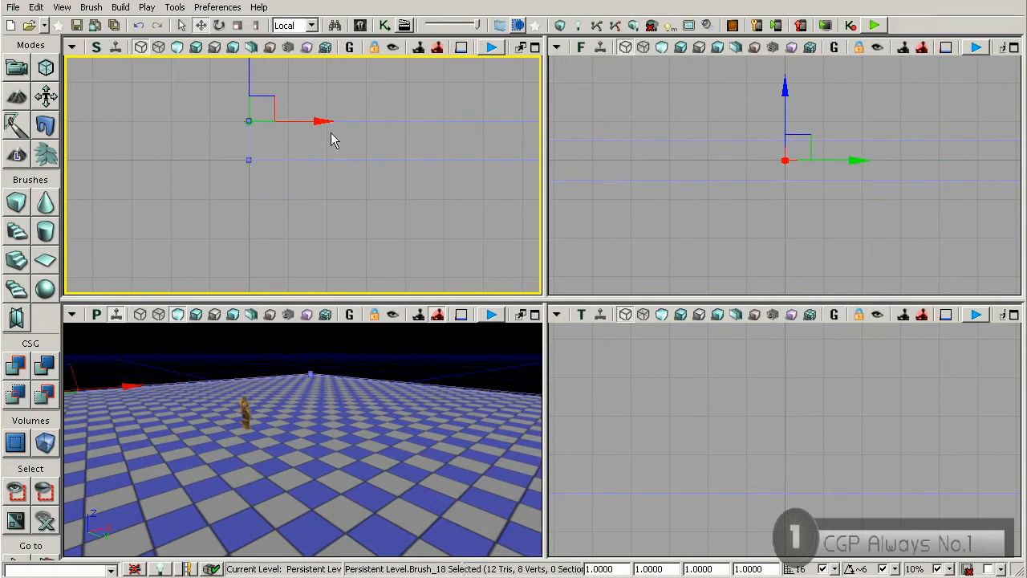
Step: Examine the floor's corner pivot and thickness against the grid and the character in the side view
{"action": "mouse_move", "coordinate": [344, 120]}
{"action": "left_mouse_down"}
{"action": "mouse_move", "coordinate": [297, 156]}
{"action": "mouse_move", "coordinate": [334, 195]}
{"action": "mouse_move", "coordinate": [353, 183]}
{"action": "mouse_move", "coordinate": [304, 233]}
{"action": "left_mouse_up"}
{"action": "scroll", "coordinate": [315, 222], "scroll_direction": "down", "scroll_amount": 5}
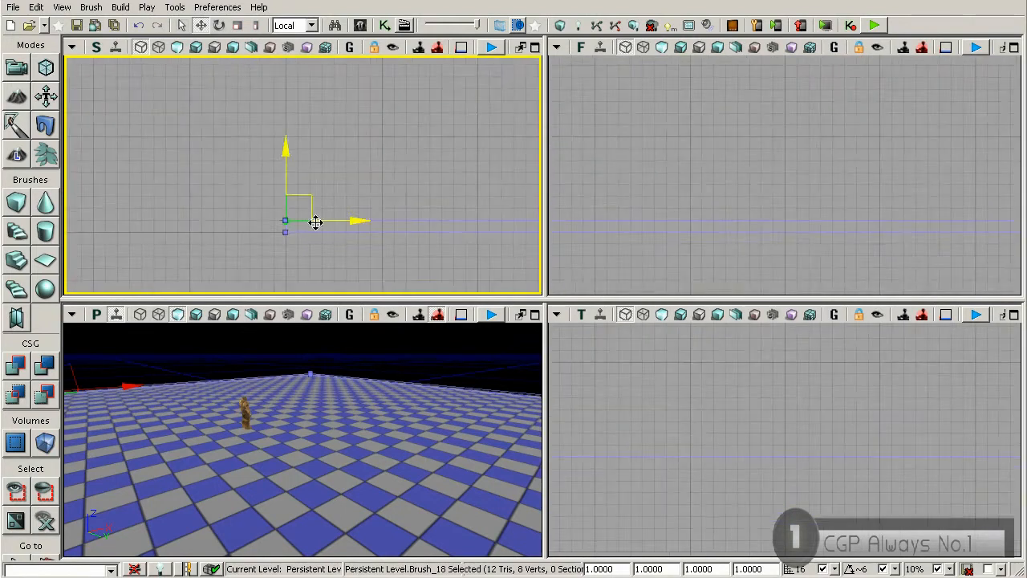
{"action": "left_click_drag", "start_coordinate": [422, 203], "coordinate": [323, 200]}
{"action": "scroll", "coordinate": [332, 201], "scroll_direction": "down", "scroll_amount": 2}
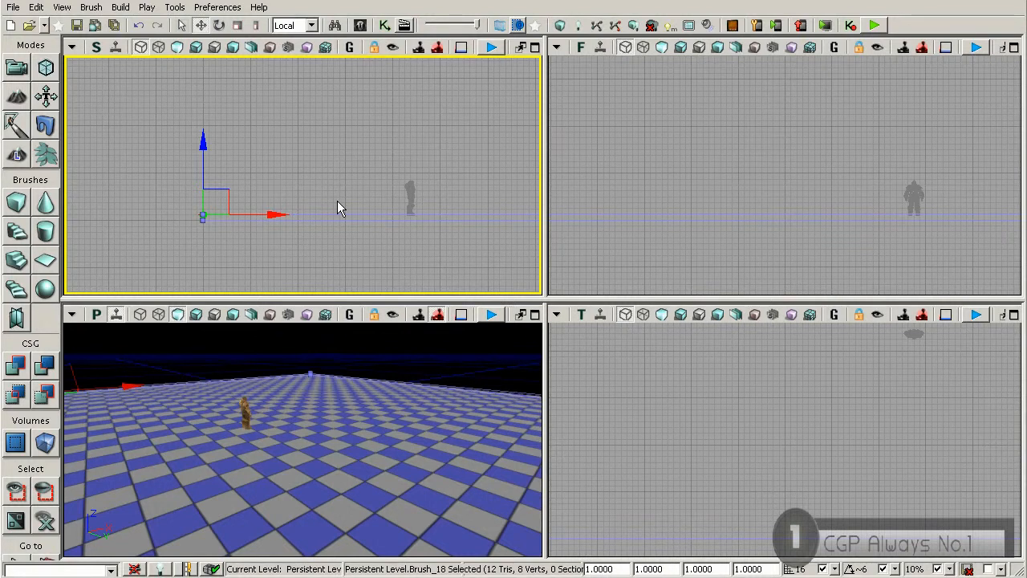
{"action": "scroll", "coordinate": [222, 227], "scroll_direction": "up", "scroll_amount": 5}
{"action": "left_click_drag", "start_coordinate": [222, 228], "coordinate": [312, 240]}
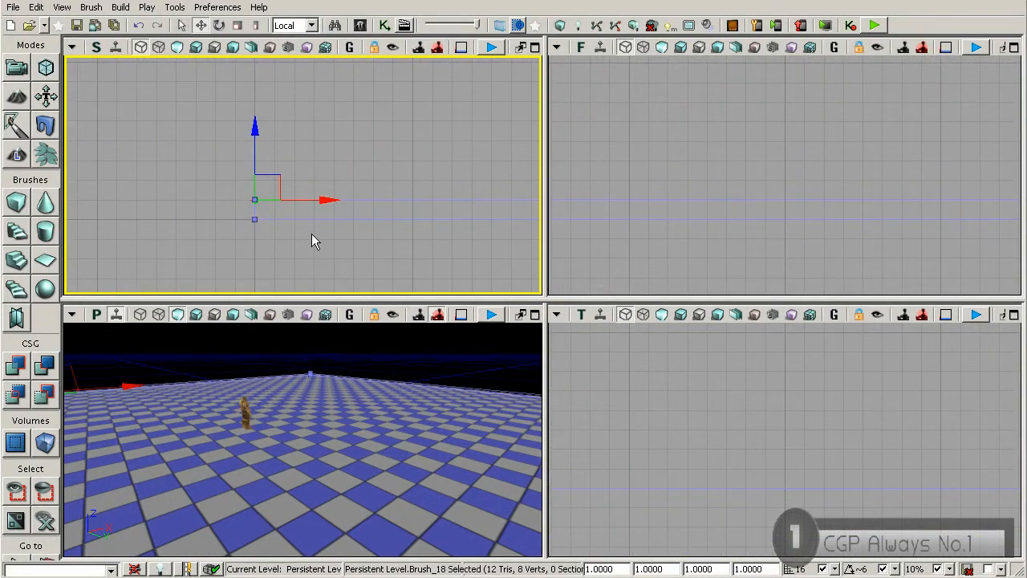
{"action": "mouse_move", "coordinate": [417, 190]}
{"action": "left_mouse_down"}
{"action": "mouse_move", "coordinate": [284, 158]}
{"action": "mouse_move", "coordinate": [328, 169]}
{"action": "mouse_move", "coordinate": [260, 213]}
{"action": "left_mouse_up"}
{"action": "scroll", "coordinate": [328, 168], "scroll_direction": "down", "scroll_amount": 2}
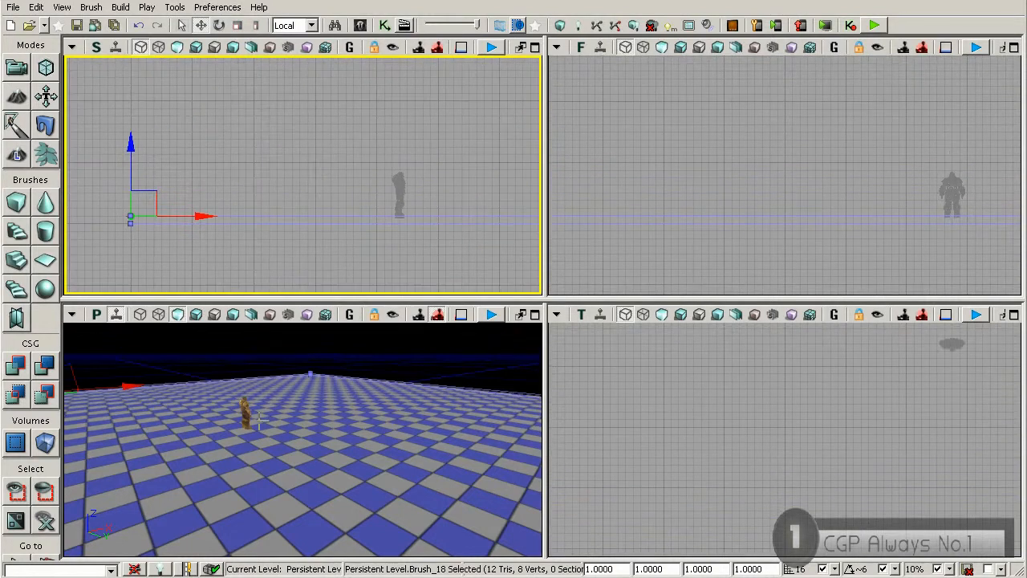
Step: Rebuild the builder brush as a cube with X 1024, Y 1024 and Z 512
{"action": "right_click_drag", "start_coordinate": [325, 407], "coordinate": [265, 427]}
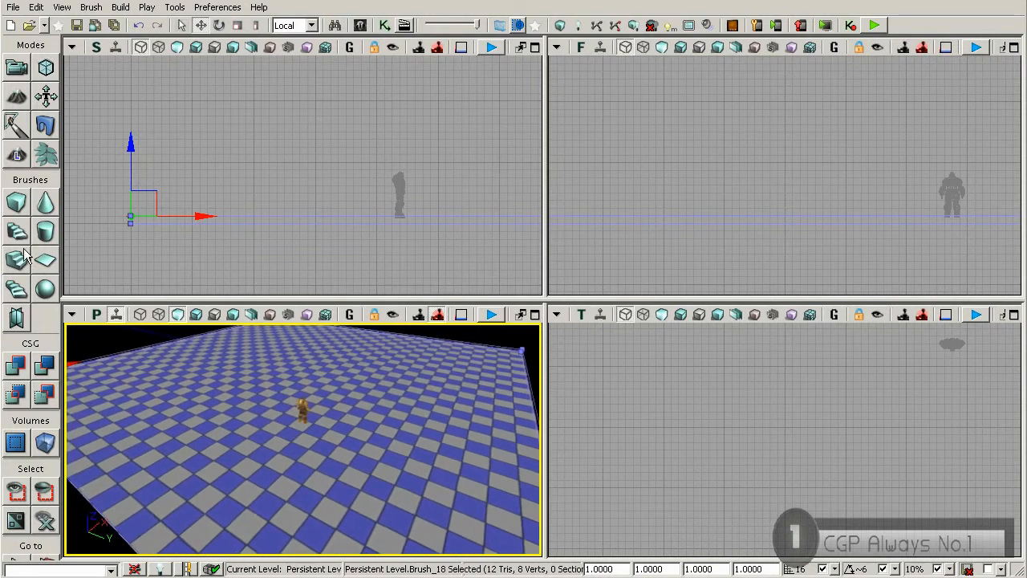
{"action": "right_click", "coordinate": [18, 206]}
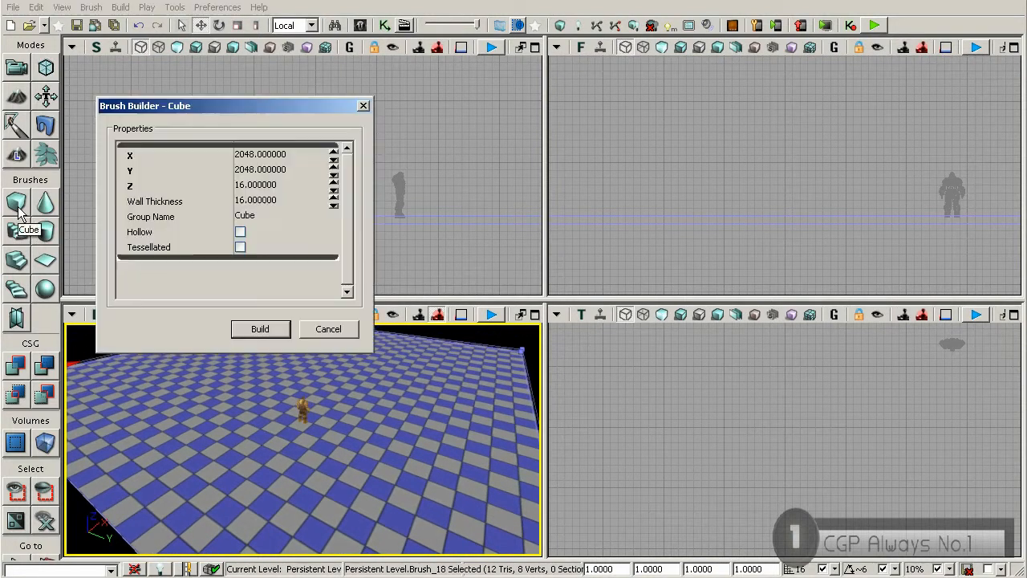
{"action": "left_click", "coordinate": [269, 158]}
{"action": "type", "text": "1024"}
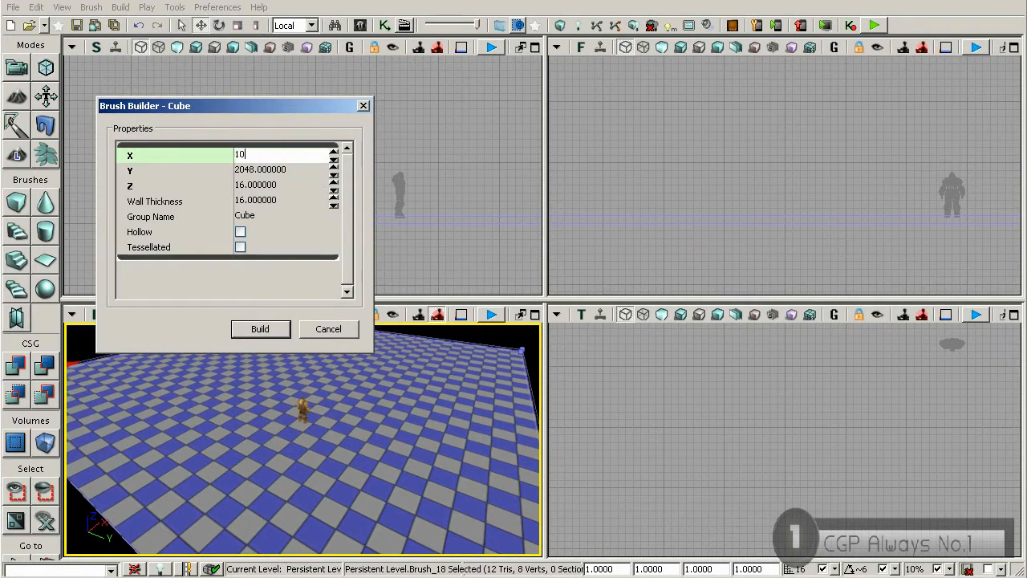
{"action": "key", "text": "Return"}
{"action": "left_click", "coordinate": [261, 171]}
{"action": "type", "text": "1024"}
{"action": "key", "text": "Return"}
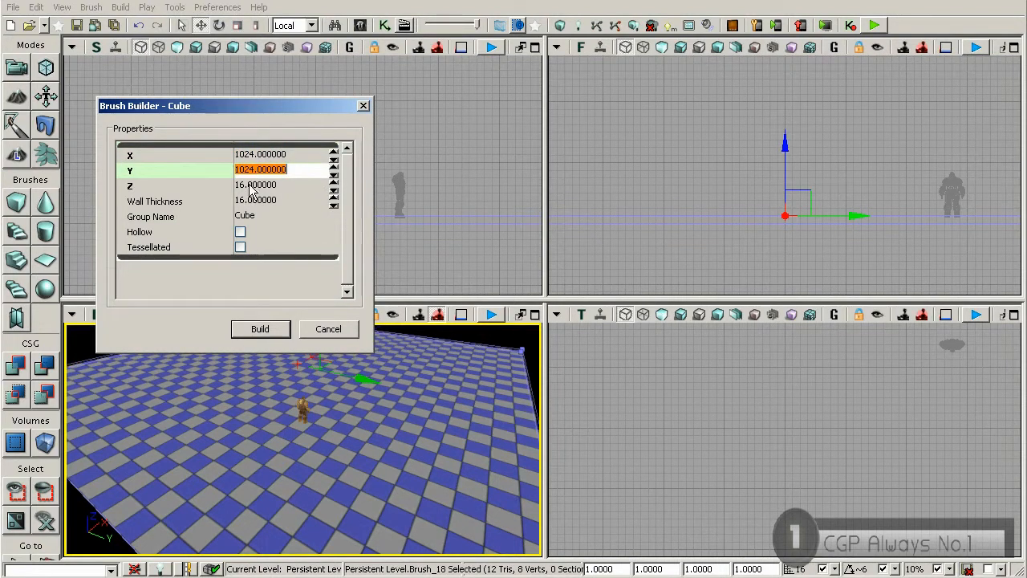
{"action": "left_click", "coordinate": [250, 185]}
{"action": "type", "text": "512"}
{"action": "key", "text": "Return"}
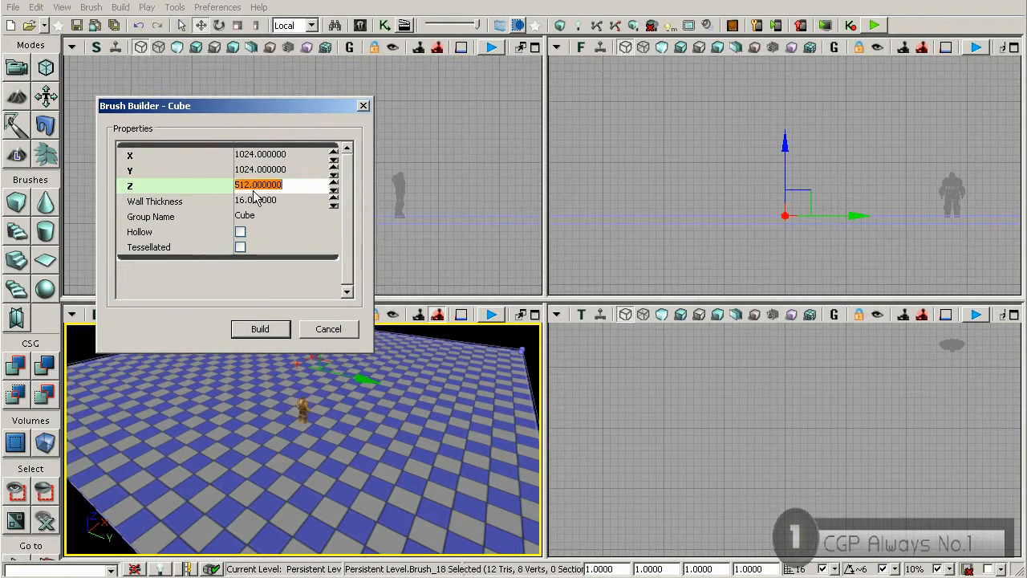
{"action": "left_click", "coordinate": [260, 329]}
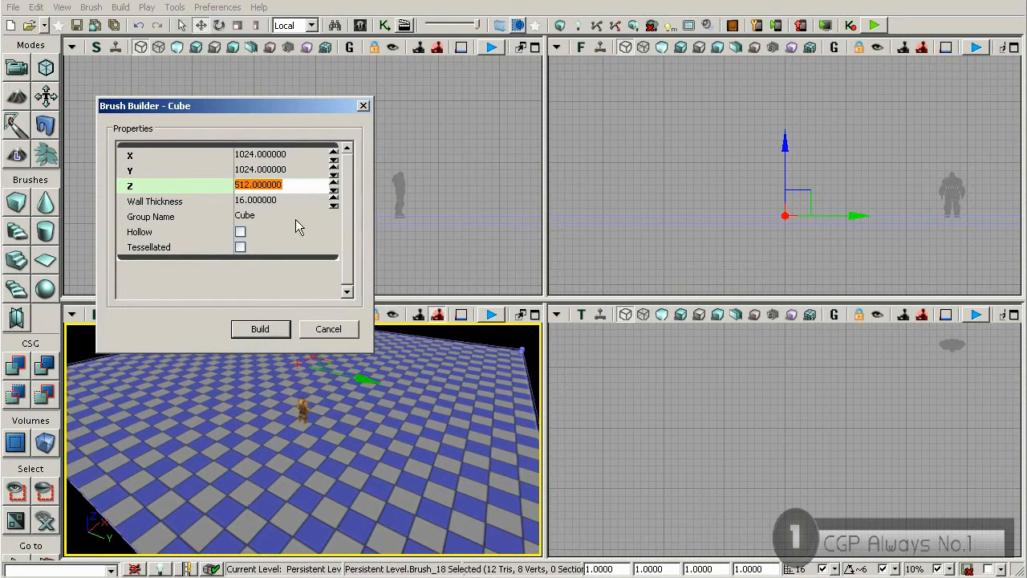
{"action": "left_click", "coordinate": [362, 105]}
Step: Select the builder brush and move it up to rest on the floor's top surface, about 256 units from the floor's far X end
{"action": "right_click_drag", "start_coordinate": [303, 439], "coordinate": [296, 372]}
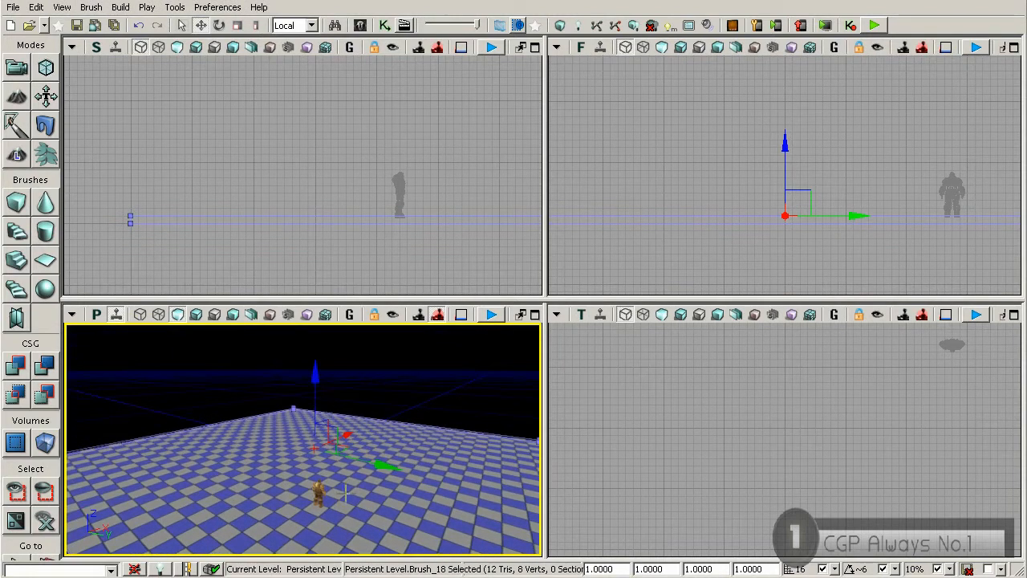
{"action": "left_click", "coordinate": [302, 434]}
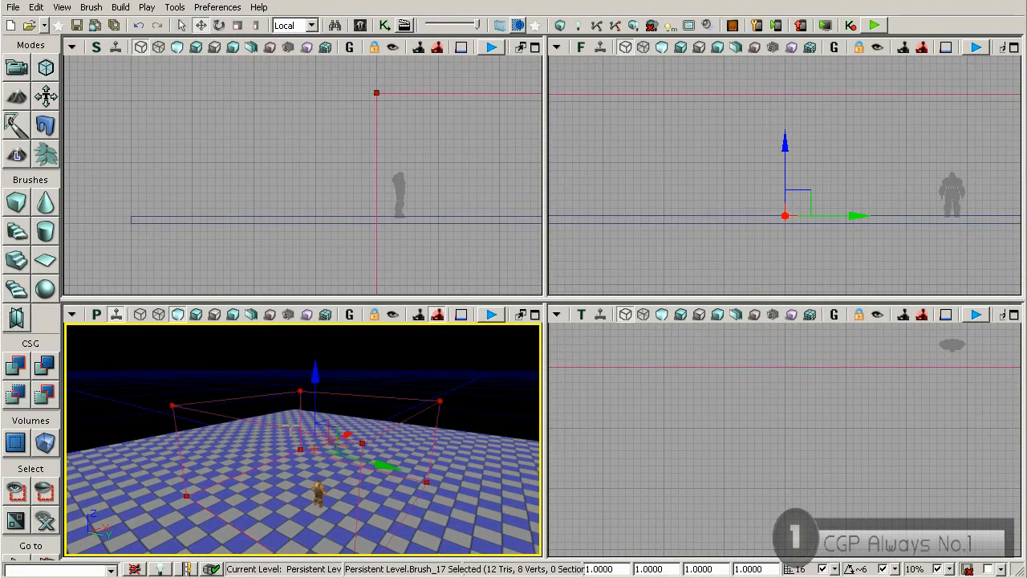
{"action": "right_click_drag", "start_coordinate": [499, 115], "coordinate": [333, 132]}
{"action": "scroll", "coordinate": [352, 152], "scroll_direction": "down", "scroll_amount": 9}
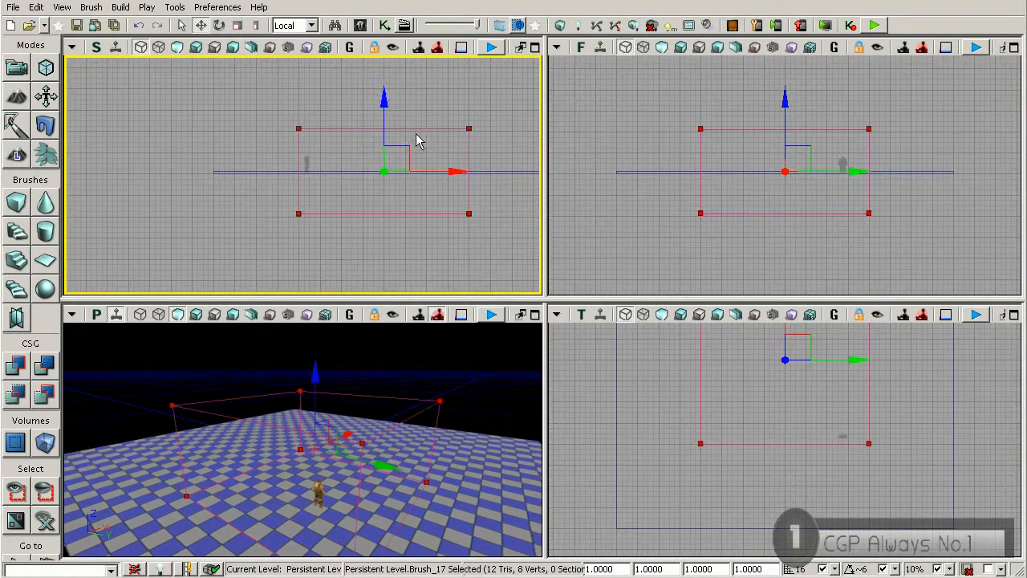
{"action": "right_click_drag", "start_coordinate": [418, 133], "coordinate": [331, 160]}
{"action": "mouse_move", "coordinate": [326, 169]}
{"action": "left_mouse_down"}
{"action": "mouse_move", "coordinate": [362, 136]}
{"action": "mouse_move", "coordinate": [409, 126]}
{"action": "left_mouse_up"}
{"action": "scroll", "coordinate": [461, 192], "scroll_direction": "up", "scroll_amount": 3}
{"action": "scroll", "coordinate": [465, 195], "scroll_direction": "up", "scroll_amount": 4}
{"action": "right_click_drag", "start_coordinate": [296, 204], "coordinate": [492, 190]}
{"action": "right_click_drag", "start_coordinate": [386, 184], "coordinate": [208, 169]}
{"action": "scroll", "coordinate": [374, 180], "scroll_direction": "up", "scroll_amount": 3}
{"action": "mouse_move", "coordinate": [446, 186]}
{"action": "right_mouse_down"}
{"action": "mouse_move", "coordinate": [424, 181]}
{"action": "mouse_move", "coordinate": [441, 215]}
{"action": "right_mouse_up"}
{"action": "scroll", "coordinate": [441, 214], "scroll_direction": "down", "scroll_amount": 3}
{"action": "scroll", "coordinate": [403, 168], "scroll_direction": "down", "scroll_amount": 2}
{"action": "left_click_drag", "start_coordinate": [393, 144], "coordinate": [327, 141]}
{"action": "scroll", "coordinate": [463, 209], "scroll_direction": "up", "scroll_amount": 2}
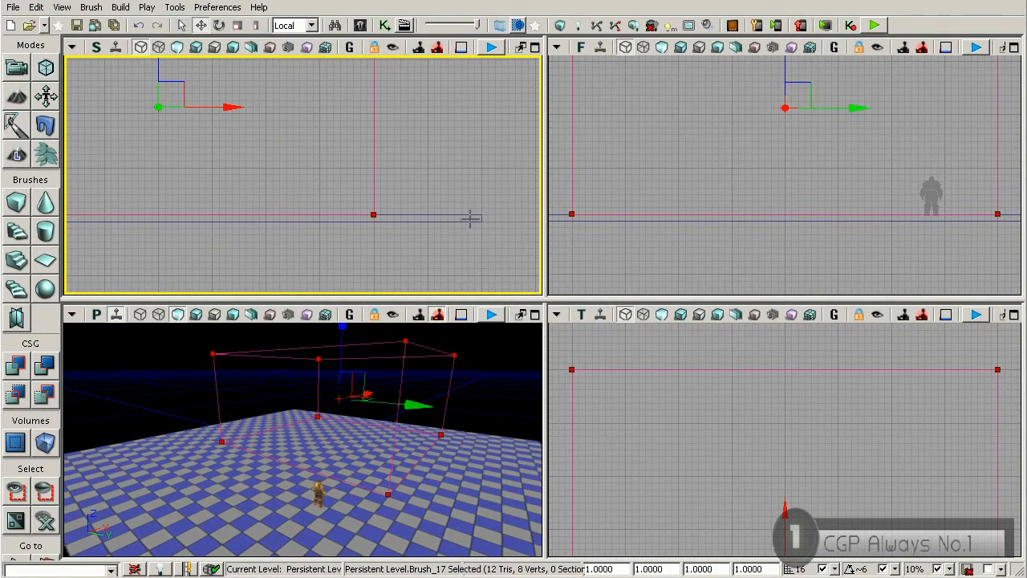
Step: Reduce the builder cube's X size to 512, keeping Y at 1024 and Z at 512
{"action": "left_click", "coordinate": [709, 459]}
{"action": "scroll", "coordinate": [725, 426], "scroll_direction": "down", "scroll_amount": 5}
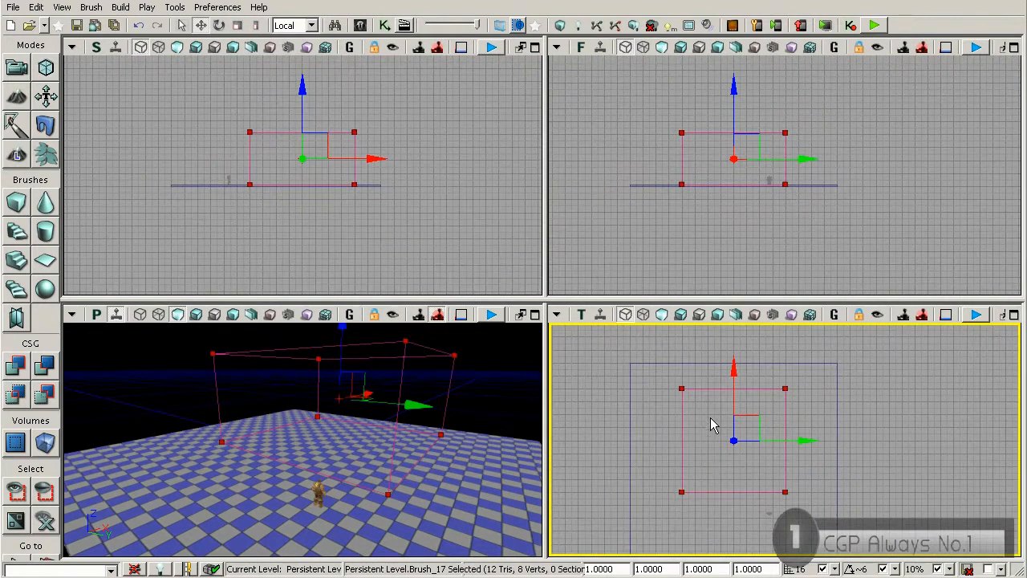
{"action": "scroll", "coordinate": [726, 419], "scroll_direction": "up", "scroll_amount": 1}
{"action": "mouse_move", "coordinate": [730, 434]}
{"action": "left_mouse_down"}
{"action": "mouse_move", "coordinate": [714, 386]}
{"action": "mouse_move", "coordinate": [702, 452]}
{"action": "mouse_move", "coordinate": [709, 441]}
{"action": "left_mouse_up"}
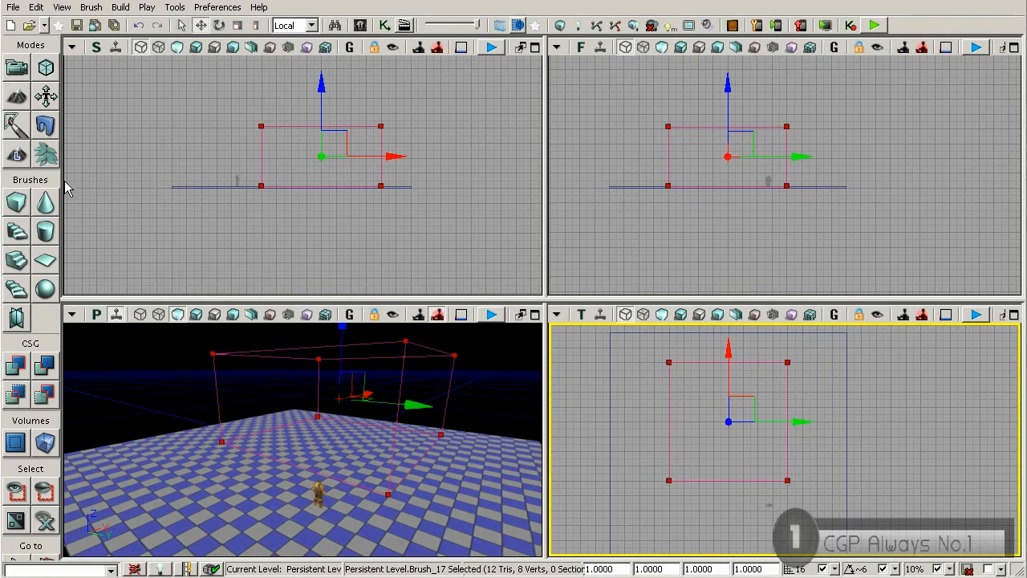
{"action": "right_click", "coordinate": [15, 206]}
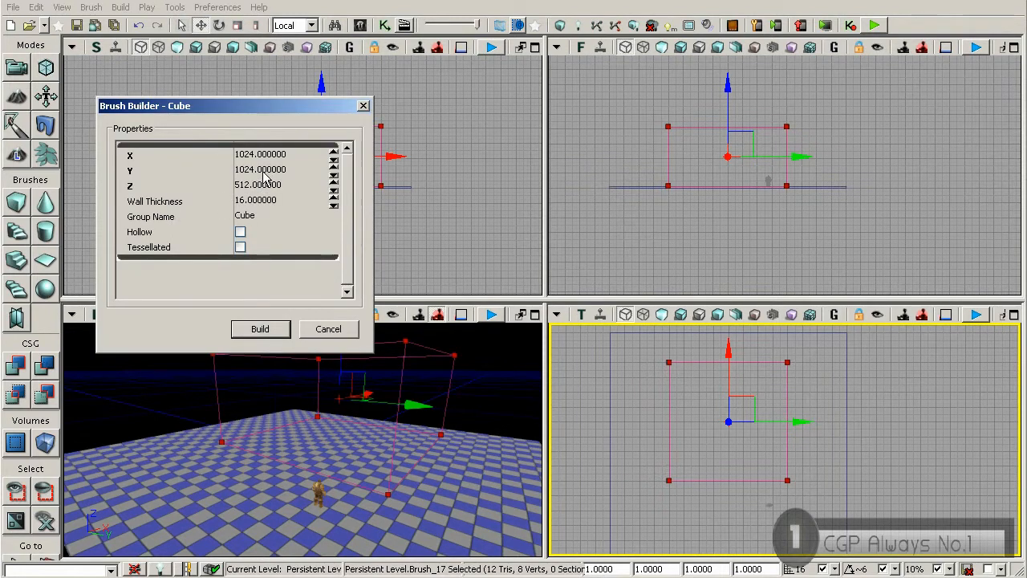
{"action": "left_click", "coordinate": [265, 157]}
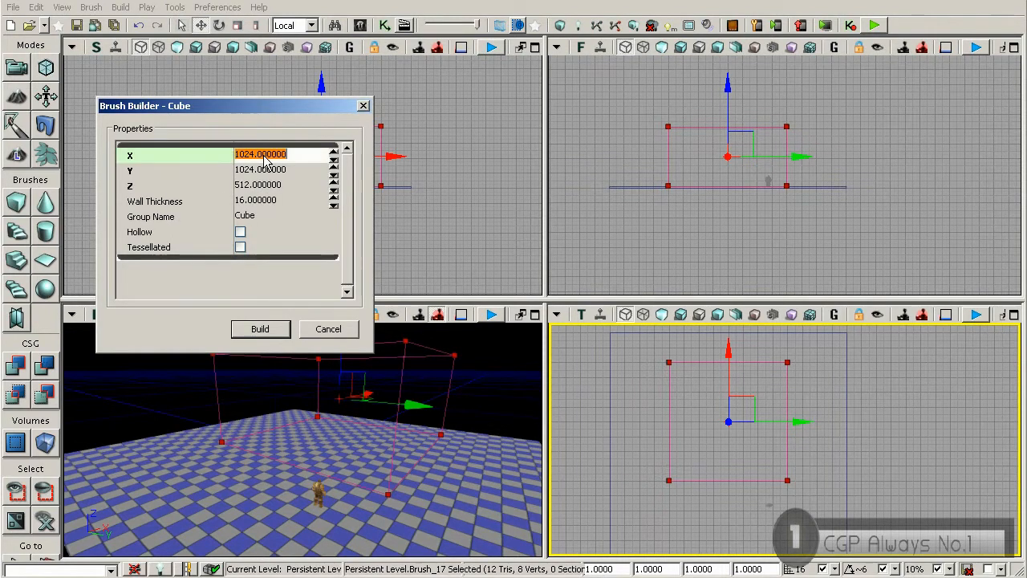
{"action": "type", "text": "512"}
{"action": "key", "text": "Return"}
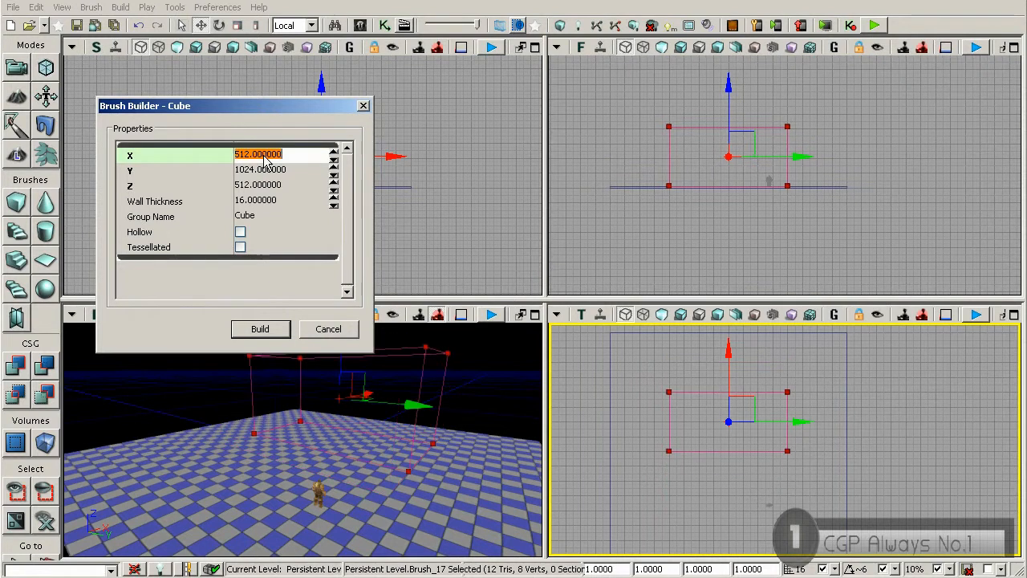
Step: Move the narrowed builder brush about 256 units along X in the top view, toward the floor's far edge
{"action": "left_click", "coordinate": [726, 375]}
{"action": "left_click_drag", "start_coordinate": [727, 374], "coordinate": [727, 345]}
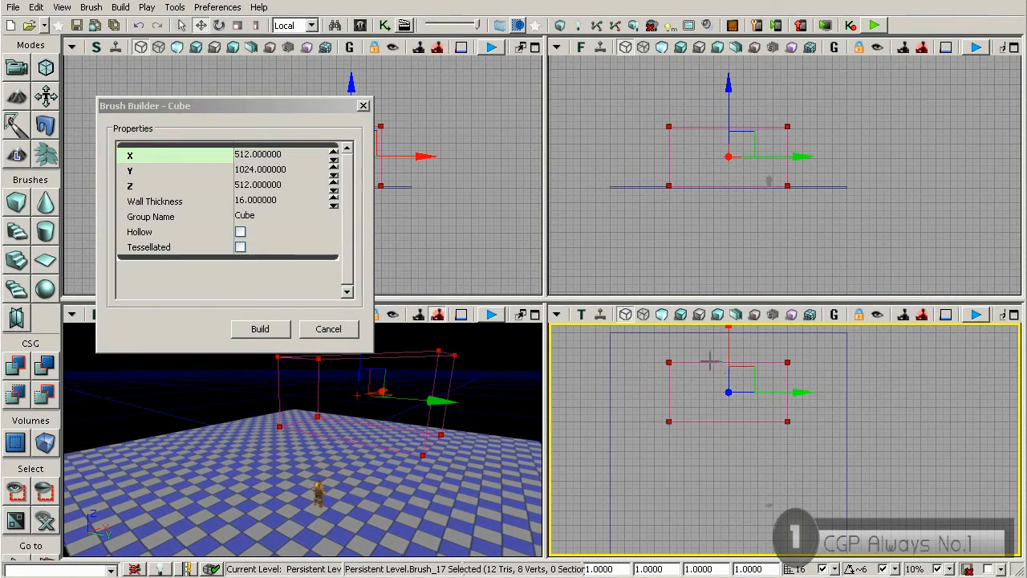
{"action": "mouse_move", "coordinate": [753, 366]}
{"action": "left_mouse_down"}
{"action": "mouse_move", "coordinate": [740, 385]}
{"action": "mouse_move", "coordinate": [747, 395]}
{"action": "left_mouse_up"}
{"action": "key", "text": "ctrl+z"}
{"action": "scroll", "coordinate": [734, 382], "scroll_direction": "up", "scroll_amount": 7}
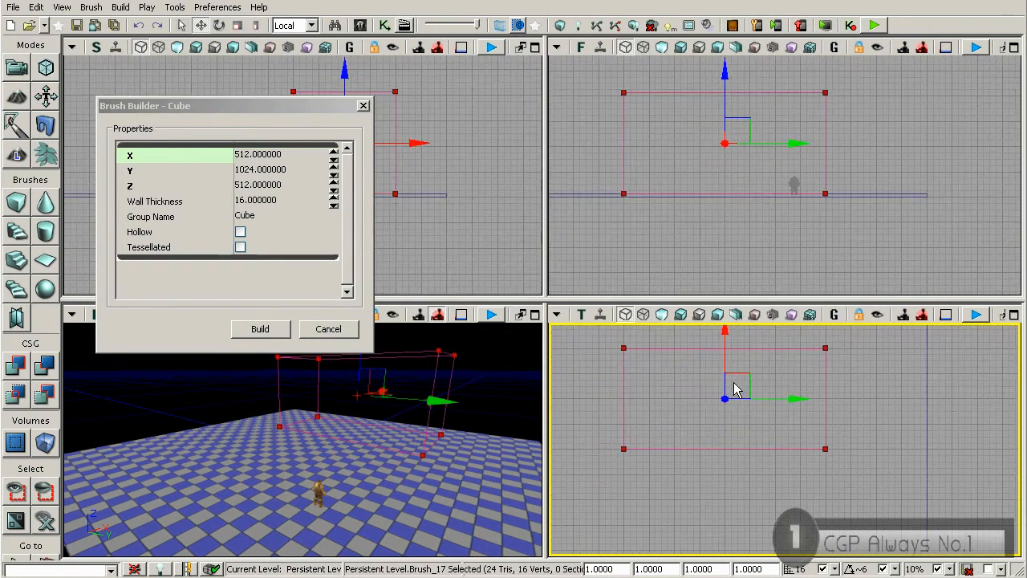
{"action": "left_click_drag", "start_coordinate": [763, 355], "coordinate": [768, 452]}
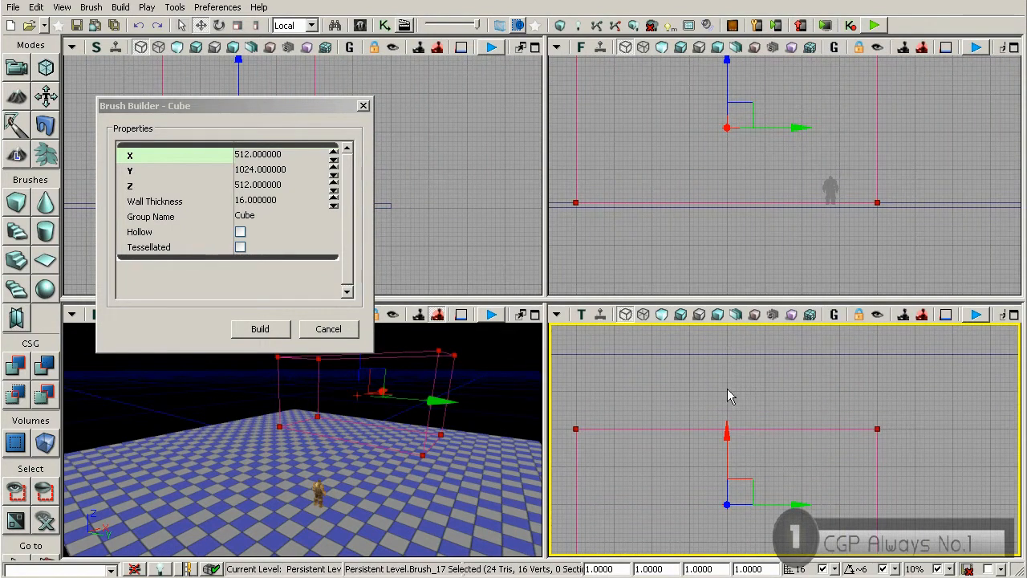
{"action": "left_click_drag", "start_coordinate": [784, 458], "coordinate": [749, 370]}
{"action": "scroll", "coordinate": [788, 425], "scroll_direction": "down", "scroll_amount": 3}
{"action": "scroll", "coordinate": [788, 431], "scroll_direction": "down", "scroll_amount": 1}
{"action": "left_click_drag", "start_coordinate": [697, 450], "coordinate": [696, 411]}
{"action": "scroll", "coordinate": [708, 430], "scroll_direction": "down", "scroll_amount": 2}
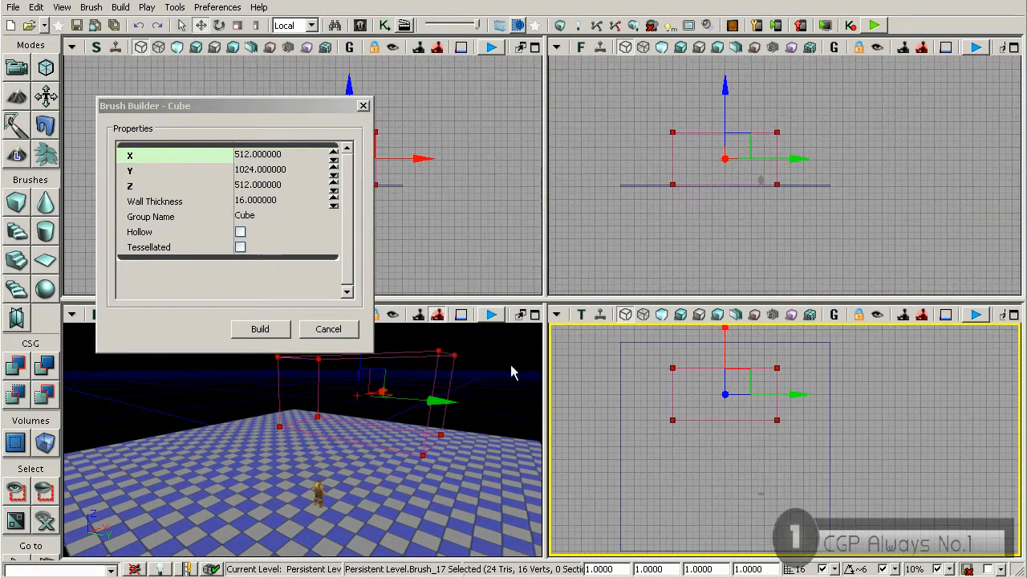
Step: Close the cube settings and create a solid block from the builder brush with CSG Add
{"action": "left_click", "coordinate": [363, 106]}
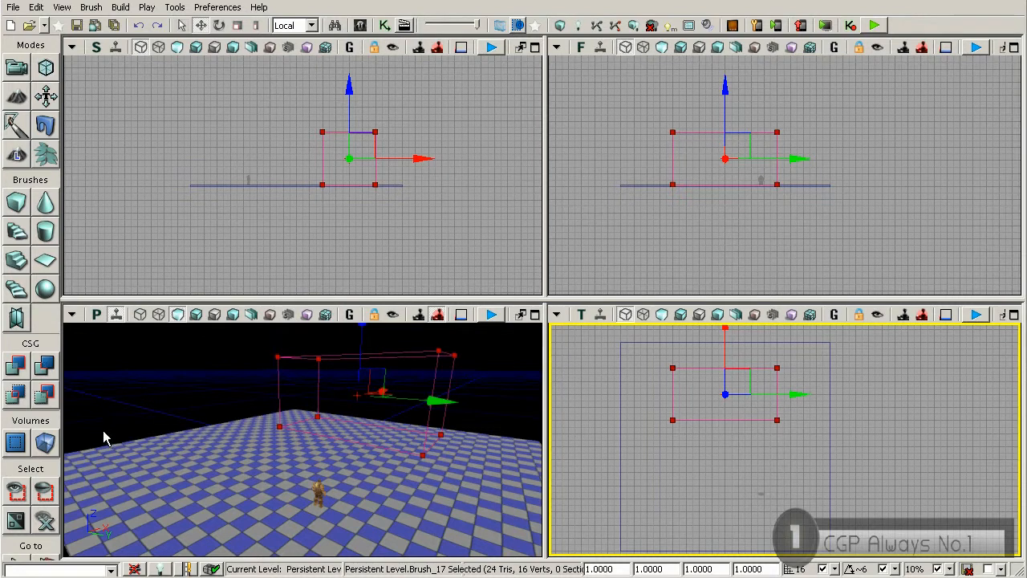
{"action": "left_click", "coordinate": [24, 372]}
{"action": "right_click_drag", "start_coordinate": [358, 427], "coordinate": [433, 419]}
{"action": "right_click_drag", "start_coordinate": [321, 425], "coordinate": [293, 401]}
{"action": "right_click_drag", "start_coordinate": [252, 431], "coordinate": [156, 432]}
Step: Select the builder brush instead of the added block in the side view and review its dimensions in the cube settings
{"action": "key", "text": "Escape"}
{"action": "left_click", "coordinate": [376, 172]}
{"action": "mouse_move", "coordinate": [375, 186]}
{"action": "right_mouse_down"}
{"action": "mouse_move", "coordinate": [374, 175]}
{"action": "mouse_move", "coordinate": [350, 222]}
{"action": "mouse_move", "coordinate": [331, 192]}
{"action": "right_mouse_up"}
{"action": "scroll", "coordinate": [350, 222], "scroll_direction": "up", "scroll_amount": 4}
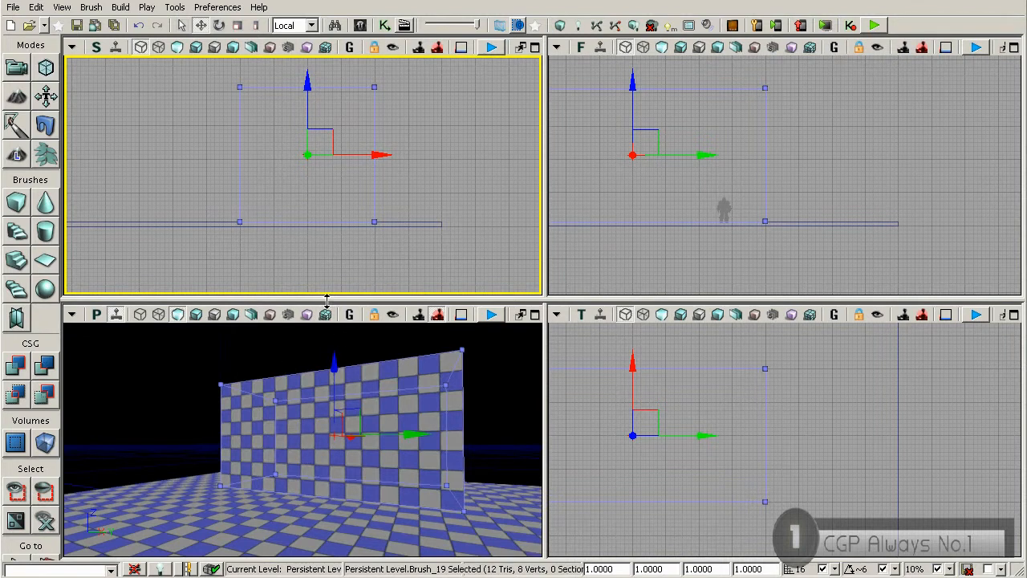
{"action": "left_click", "coordinate": [297, 207]}
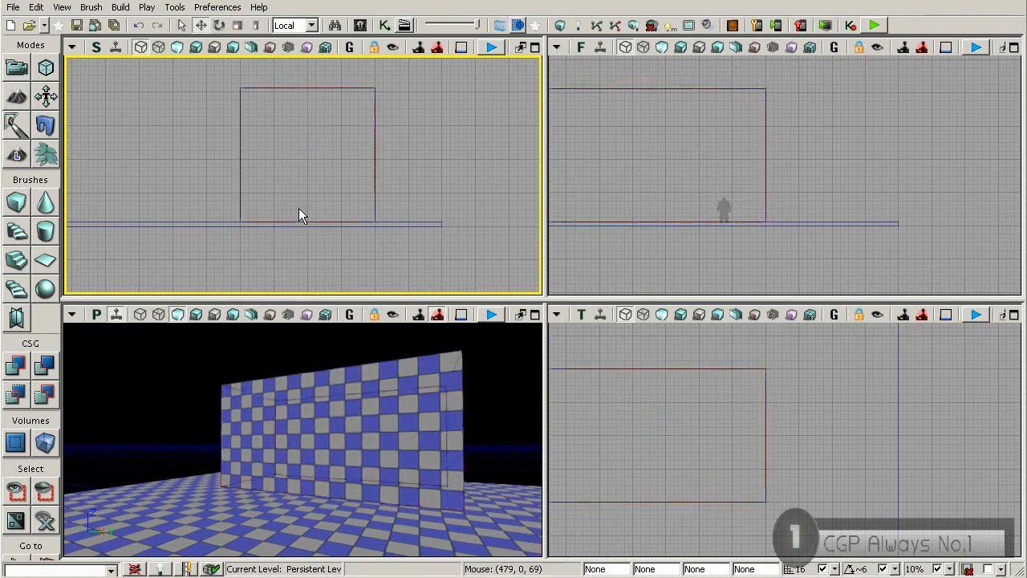
{"action": "left_click", "coordinate": [251, 155]}
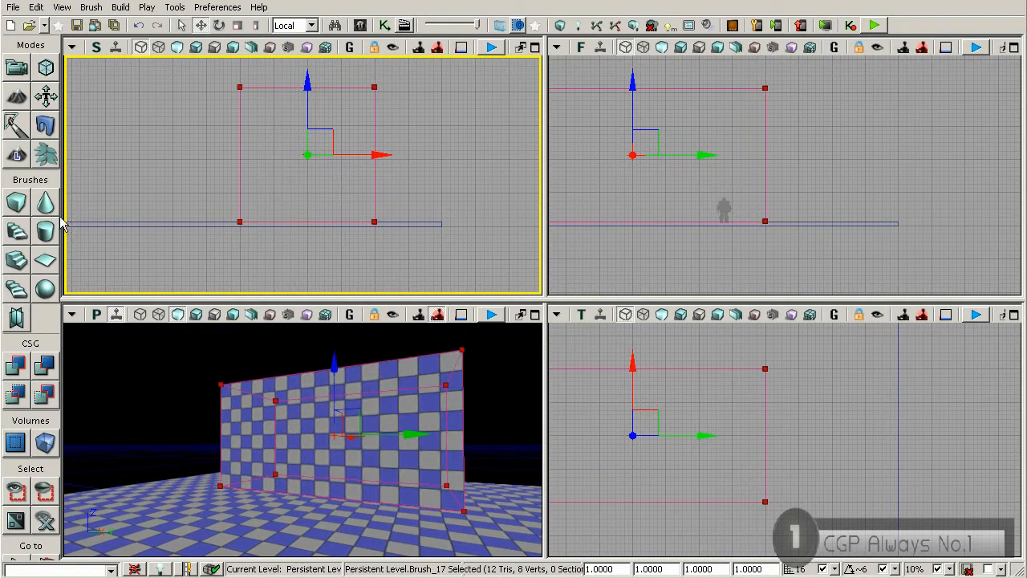
{"action": "right_click", "coordinate": [19, 206]}
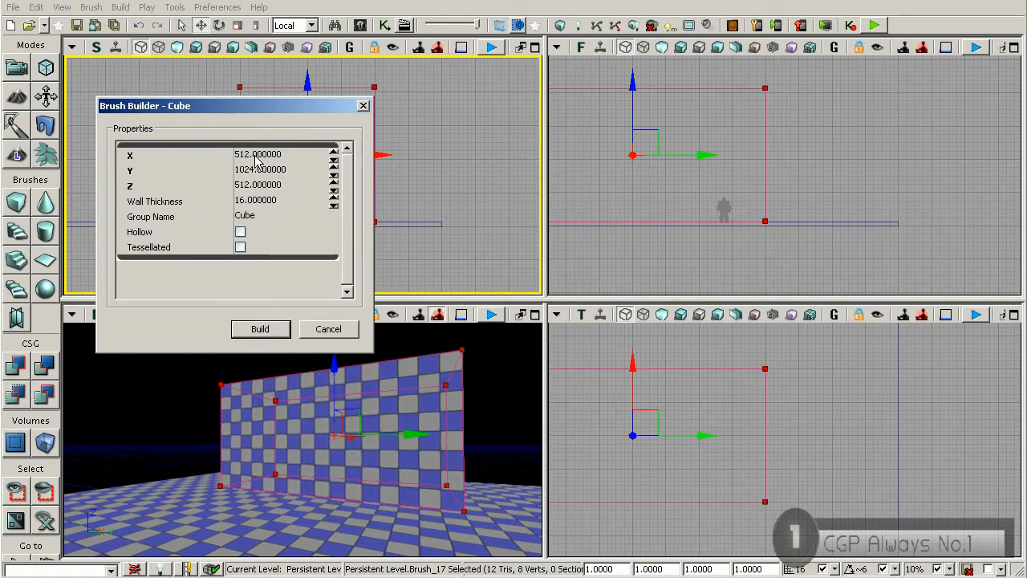
{"action": "left_click", "coordinate": [362, 105]}
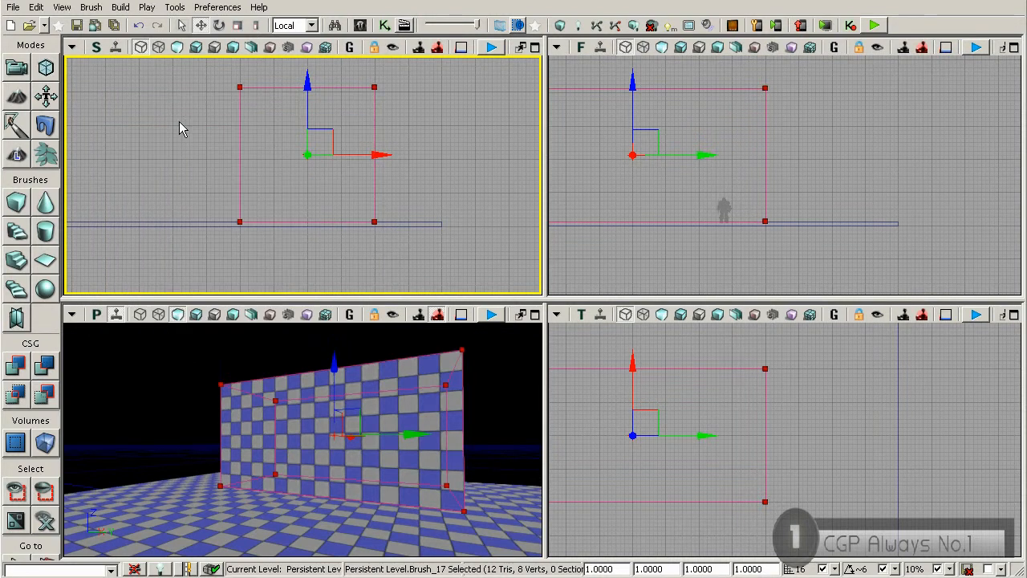
Step: Enter Geometry Mode and try selecting a face and an upper corner vertex of the builder brush
{"action": "left_click", "coordinate": [48, 69]}
{"action": "mouse_move", "coordinate": [233, 149]}
{"action": "left_mouse_down"}
{"action": "mouse_move", "coordinate": [184, 152]}
{"action": "mouse_move", "coordinate": [193, 138]}
{"action": "left_mouse_up"}
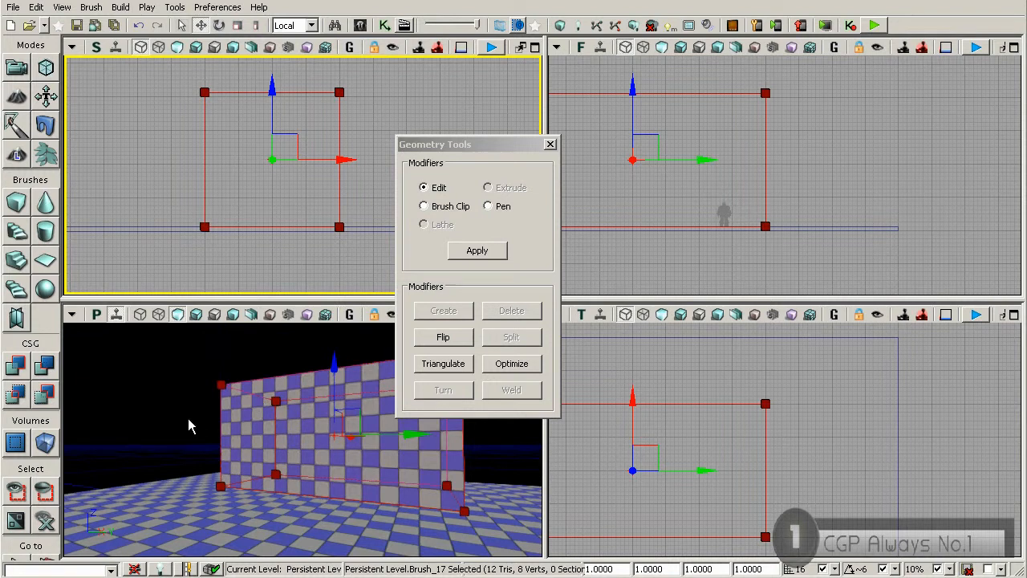
{"action": "left_click", "coordinate": [291, 428]}
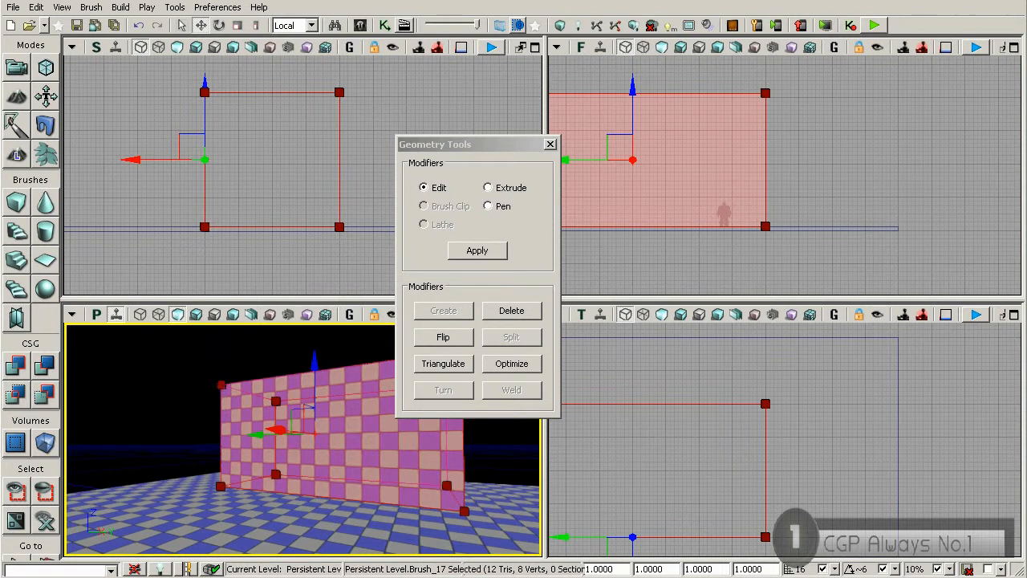
{"action": "left_click", "coordinate": [219, 385]}
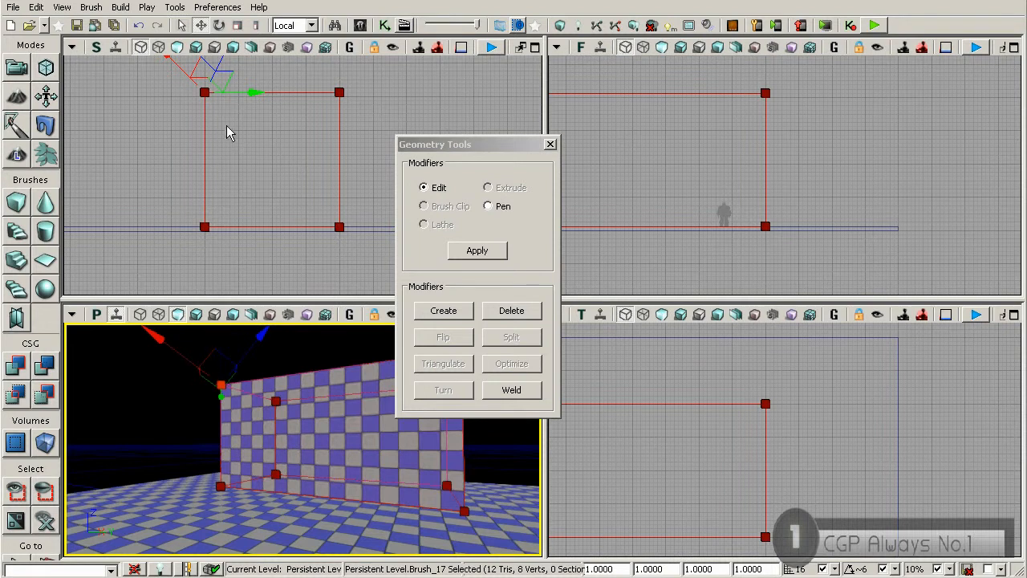
{"action": "left_click", "coordinate": [178, 109]}
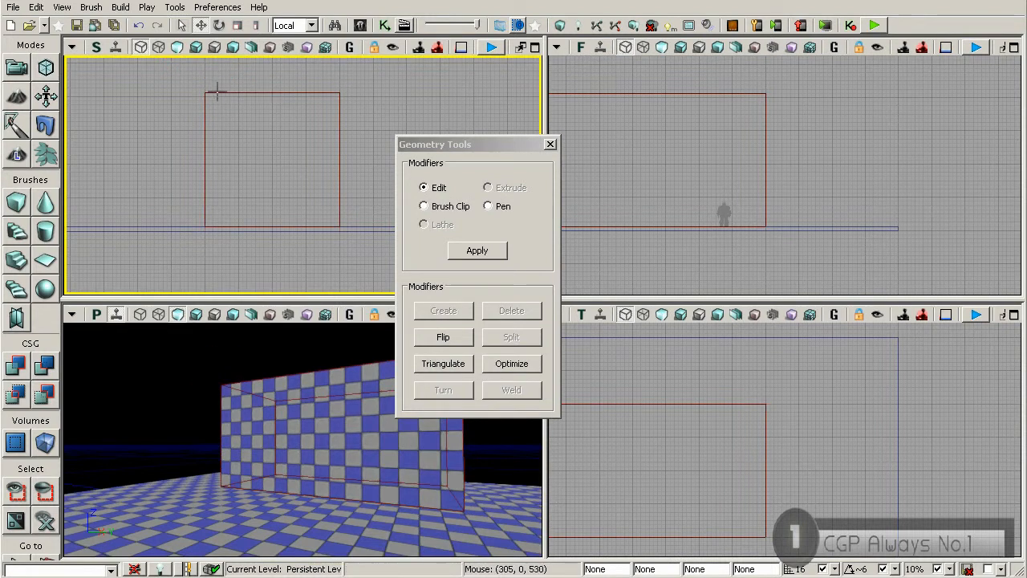
{"action": "left_click", "coordinate": [213, 93]}
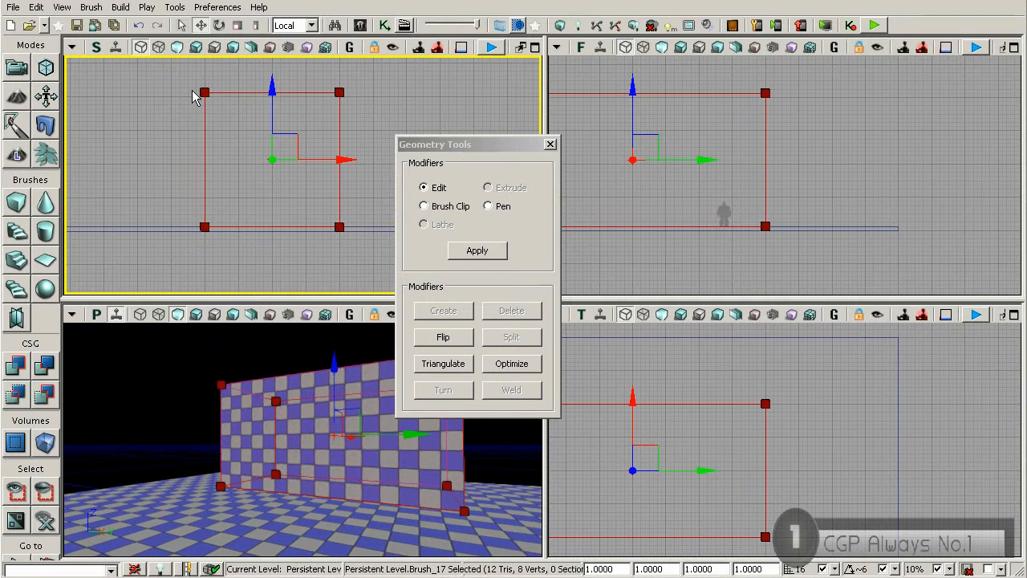
Step: Box-select the builder brush's upper vertices in the side view and set the reference coordinate system to World
{"action": "left_click_drag", "start_coordinate": [217, 97], "coordinate": [371, 105]}
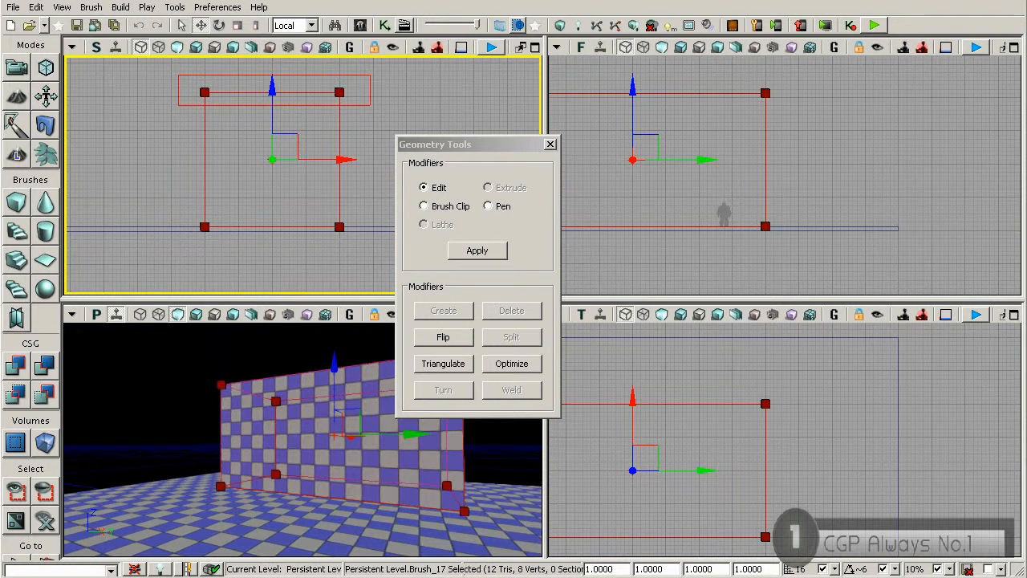
{"action": "left_click_drag", "start_coordinate": [179, 74], "coordinate": [184, 86]}
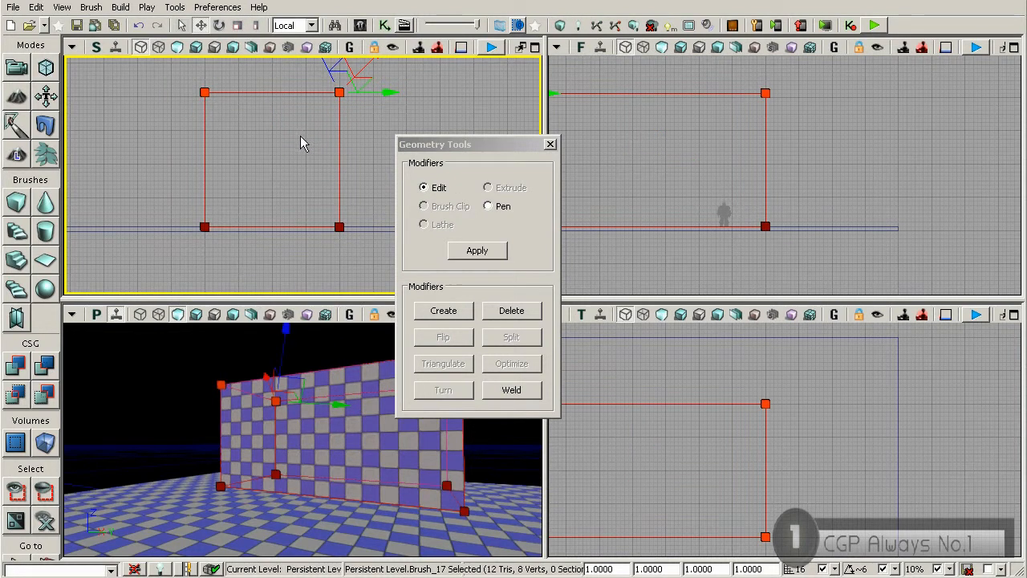
{"action": "left_click_drag", "start_coordinate": [297, 126], "coordinate": [291, 167]}
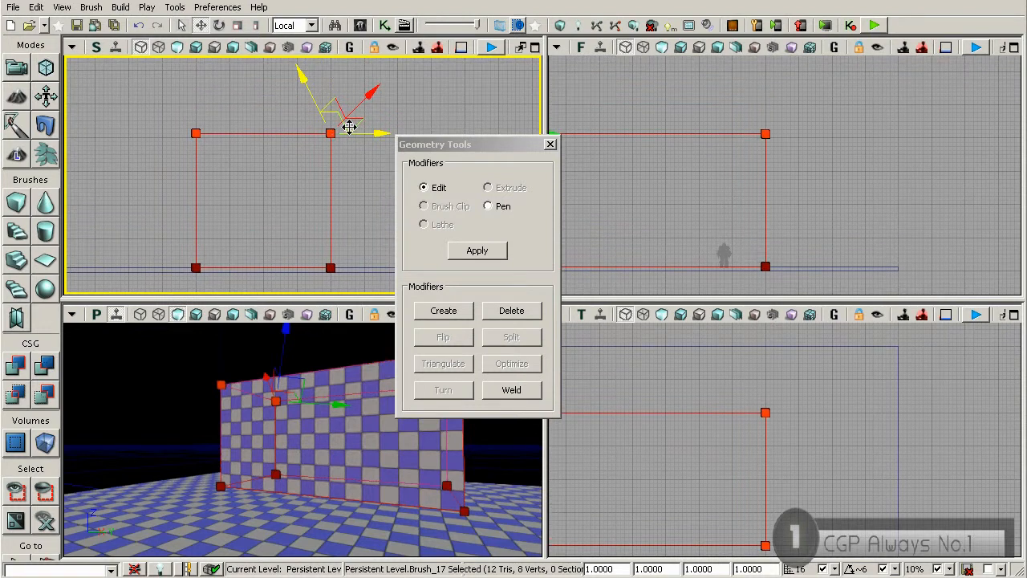
{"action": "left_click", "coordinate": [311, 25]}
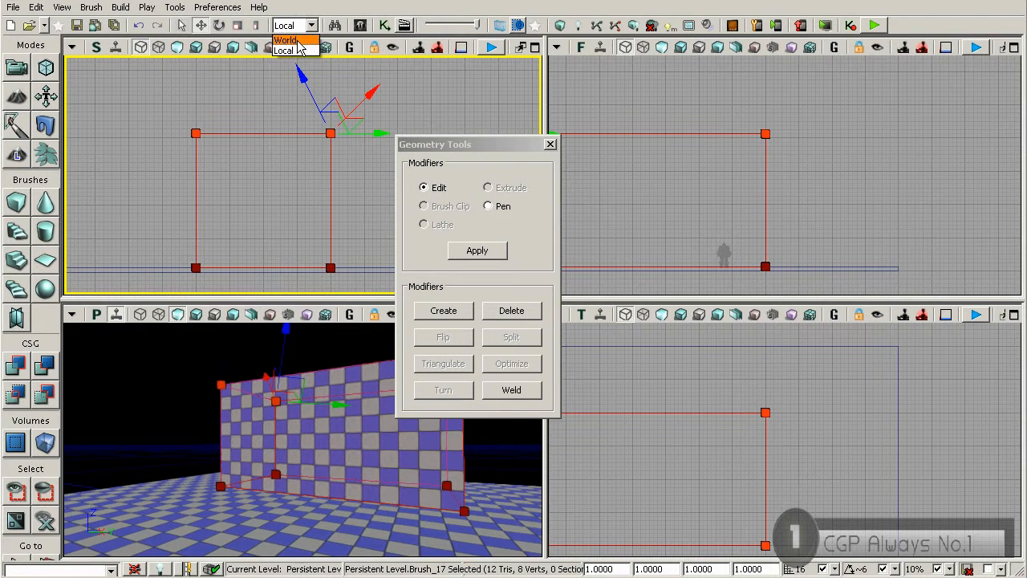
{"action": "left_click", "coordinate": [290, 38]}
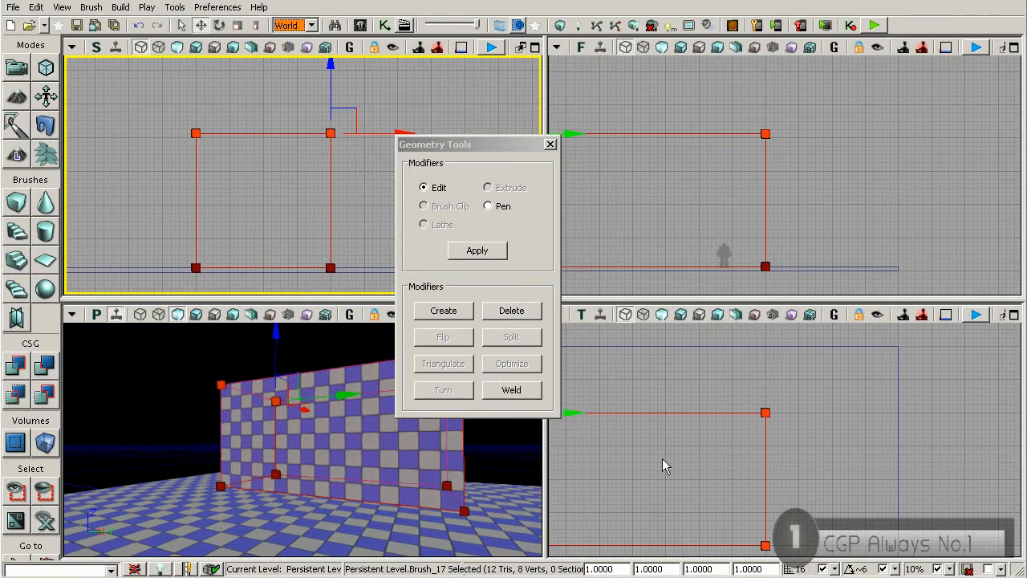
Step: Lower the builder brush's upper vertices slightly below the top of the solid block in the side view
{"action": "left_click_drag", "start_coordinate": [299, 139], "coordinate": [314, 168]}
{"action": "scroll", "coordinate": [314, 169], "scroll_direction": "up", "scroll_amount": 3}
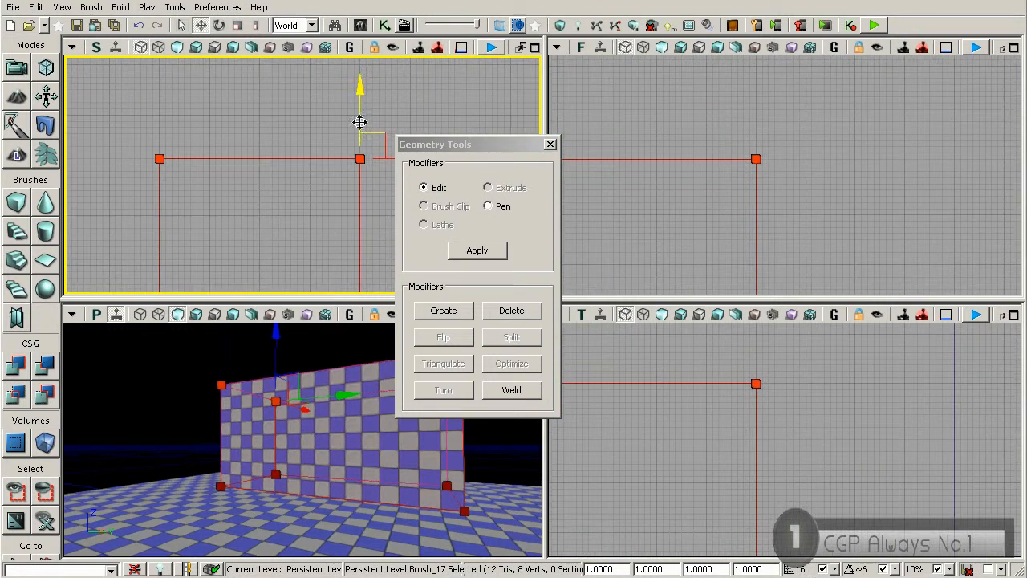
{"action": "left_click_drag", "start_coordinate": [361, 113], "coordinate": [362, 117]}
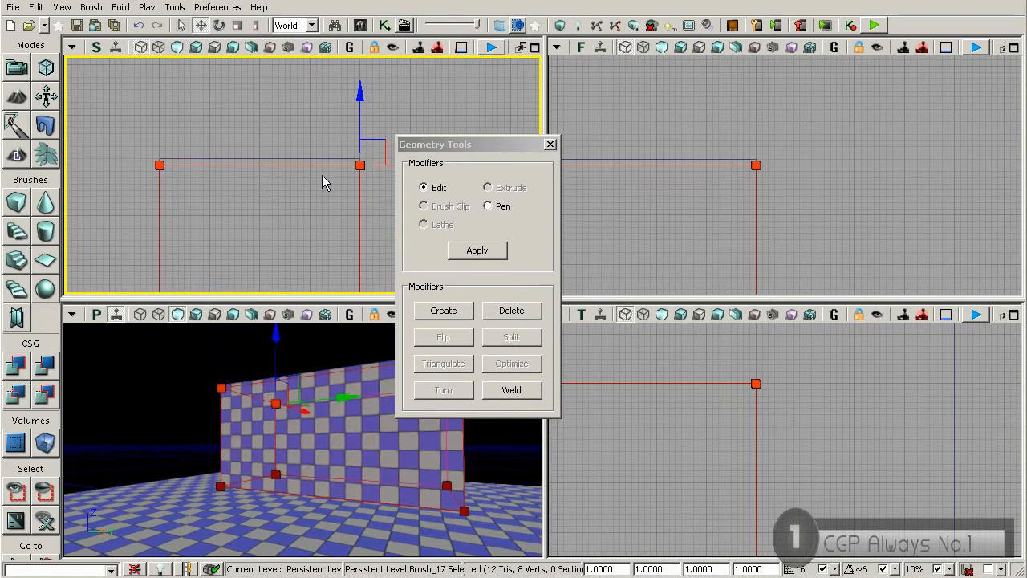
{"action": "scroll", "coordinate": [325, 177], "scroll_direction": "up", "scroll_amount": 4}
{"action": "scroll", "coordinate": [347, 211], "scroll_direction": "down", "scroll_amount": 5}
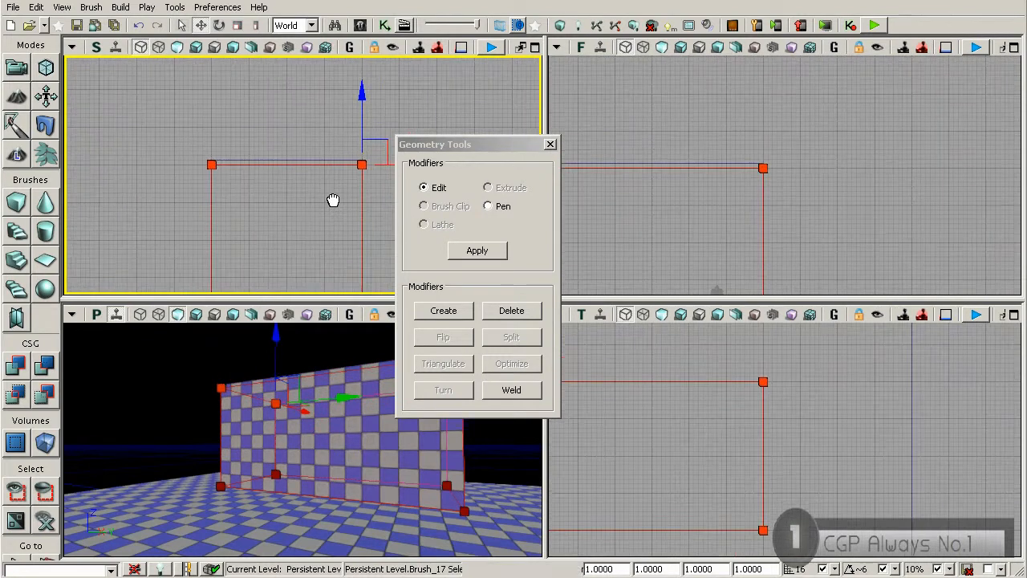
Step: Box-select the builder brush's right-hand vertices in the side view and move them slightly inward from the block's edge
{"action": "left_click_drag", "start_coordinate": [337, 224], "coordinate": [303, 148]}
{"action": "left_click_drag", "start_coordinate": [305, 90], "coordinate": [341, 281], "text": "ctrl+alt"}
{"action": "scroll", "coordinate": [354, 218], "scroll_direction": "up", "scroll_amount": 5}
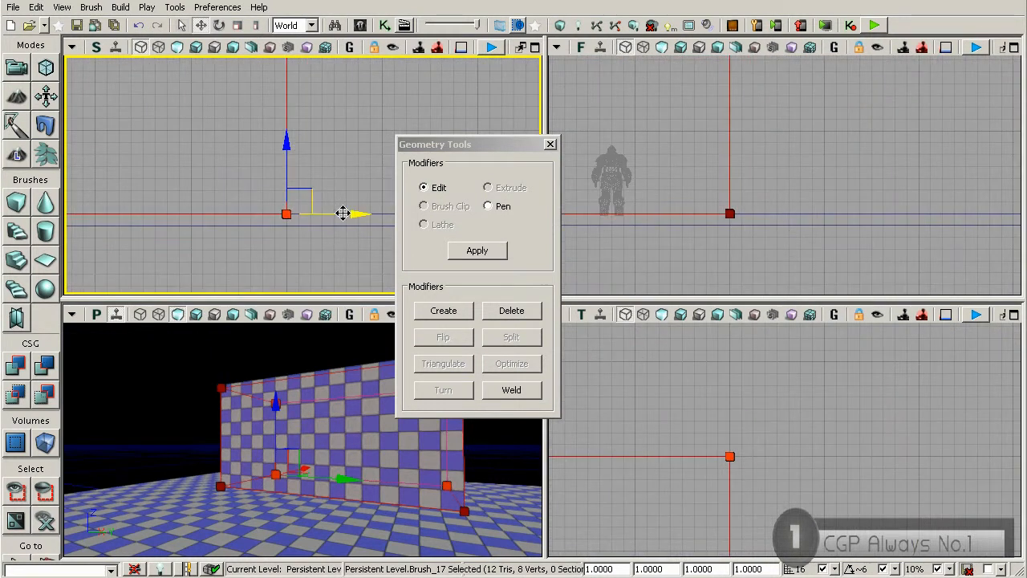
{"action": "scroll", "coordinate": [325, 196], "scroll_direction": "down", "scroll_amount": 3}
{"action": "scroll", "coordinate": [241, 187], "scroll_direction": "down", "scroll_amount": 2}
Step: Box-select the builder brush's left-hand vertices in the side view and move them slightly inward from the block's edge
{"action": "left_click_drag", "start_coordinate": [223, 144], "coordinate": [254, 177]}
{"action": "left_click_drag", "start_coordinate": [197, 95], "coordinate": [231, 253], "text": "ctrl+alt"}
{"action": "left_click_drag", "start_coordinate": [245, 148], "coordinate": [265, 94]}
{"action": "scroll", "coordinate": [261, 160], "scroll_direction": "up", "scroll_amount": 3}
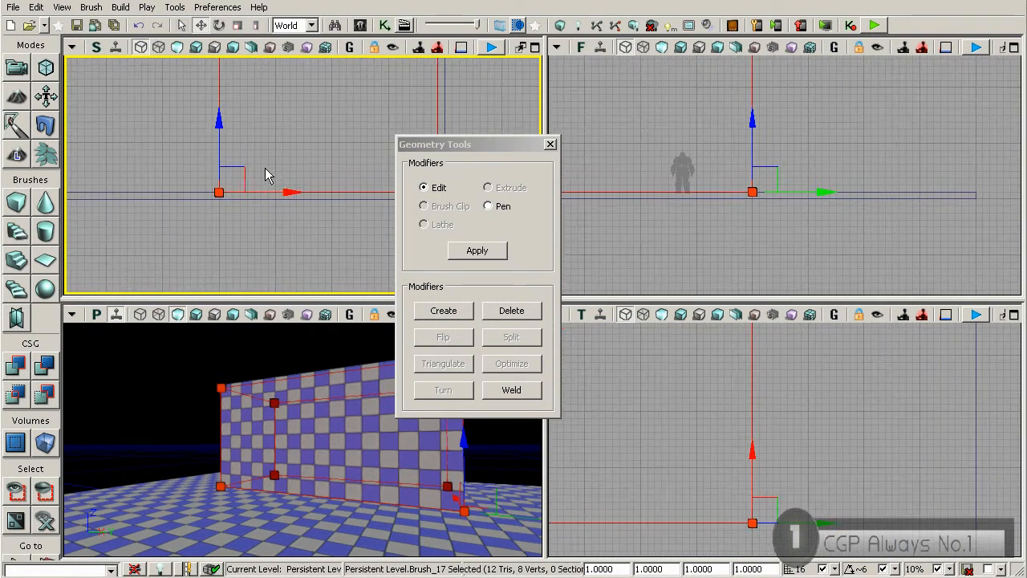
{"action": "left_click_drag", "start_coordinate": [268, 191], "coordinate": [271, 191]}
{"action": "mouse_move", "coordinate": [263, 119]}
{"action": "left_mouse_down"}
{"action": "mouse_move", "coordinate": [248, 184]}
{"action": "mouse_move", "coordinate": [209, 134]}
{"action": "left_mouse_up"}
{"action": "scroll", "coordinate": [253, 166], "scroll_direction": "down", "scroll_amount": 3}
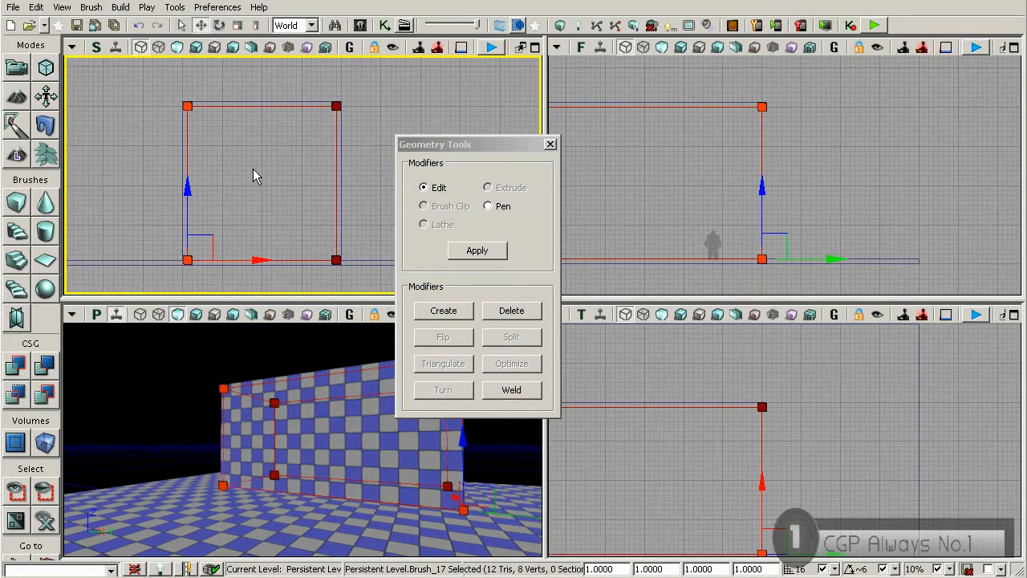
Step: Box-select the builder brush's lower vertices in the side view and raise them well above the floor
{"action": "left_click_drag", "start_coordinate": [254, 203], "coordinate": [256, 160]}
{"action": "mouse_move", "coordinate": [163, 199]}
{"action": "left_mouse_down", "text": "ctrl+alt"}
{"action": "mouse_move", "coordinate": [224, 224]}
{"action": "mouse_move", "coordinate": [349, 225]}
{"action": "left_mouse_up", "text": "ctrl+alt"}
{"action": "left_click_drag", "start_coordinate": [224, 202], "coordinate": [225, 170]}
{"action": "scroll", "coordinate": [256, 187], "scroll_direction": "up", "scroll_amount": 3}
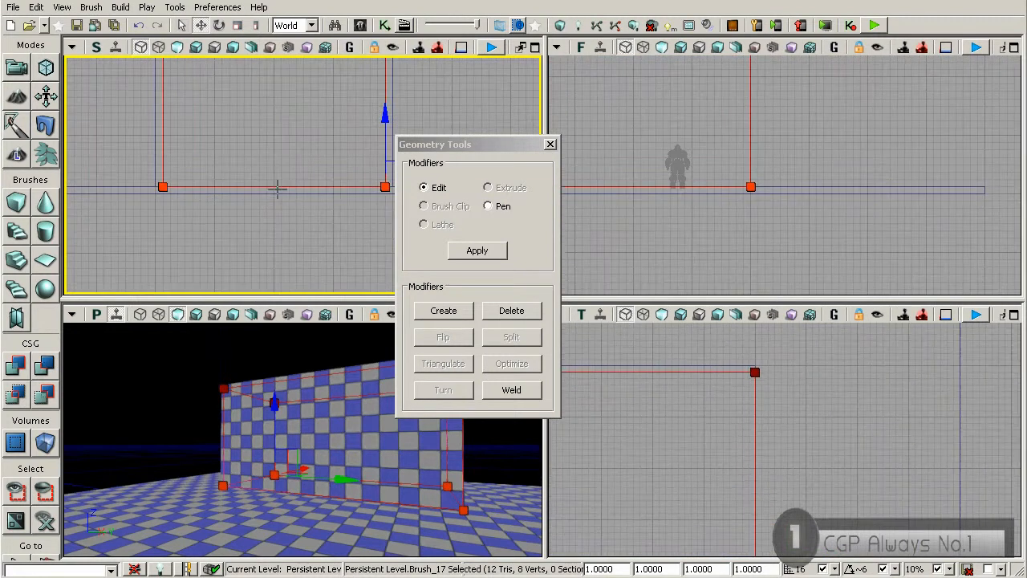
{"action": "left_click_drag", "start_coordinate": [295, 191], "coordinate": [243, 224]}
{"action": "left_click_drag", "start_coordinate": [332, 177], "coordinate": [331, 127]}
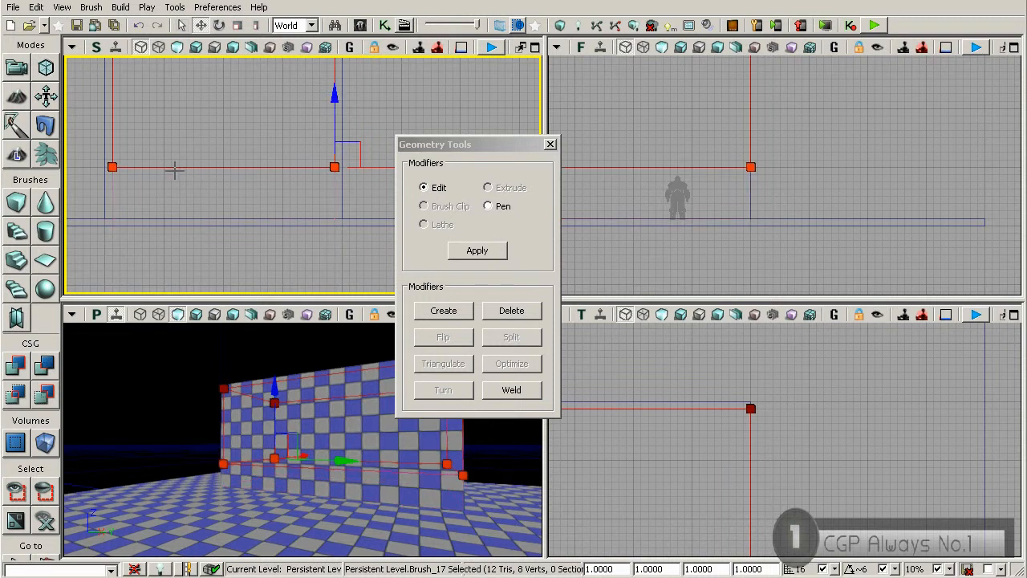
{"action": "left_click_drag", "start_coordinate": [166, 191], "coordinate": [211, 196]}
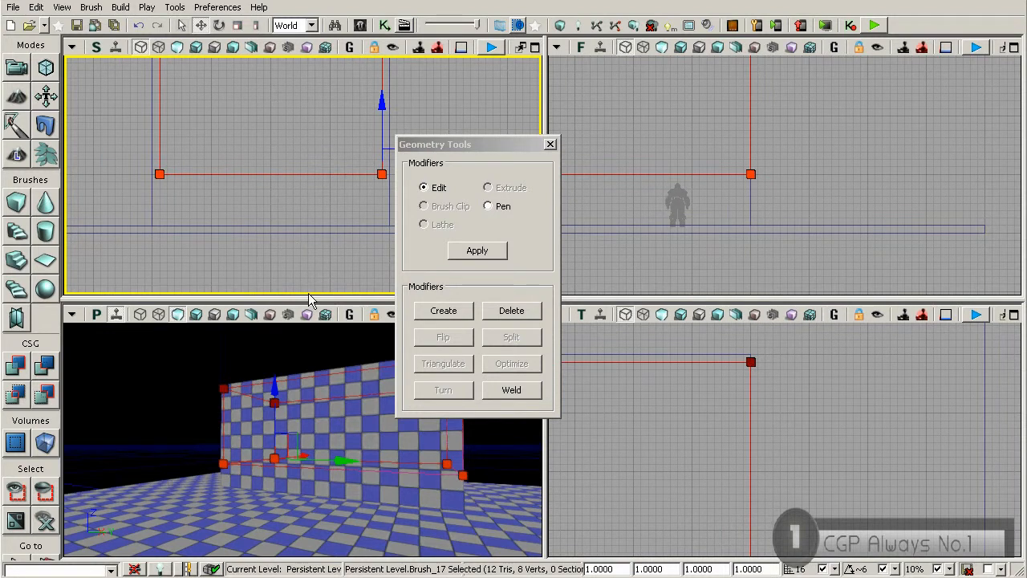
{"action": "scroll", "coordinate": [796, 178], "scroll_direction": "down", "scroll_amount": 5}
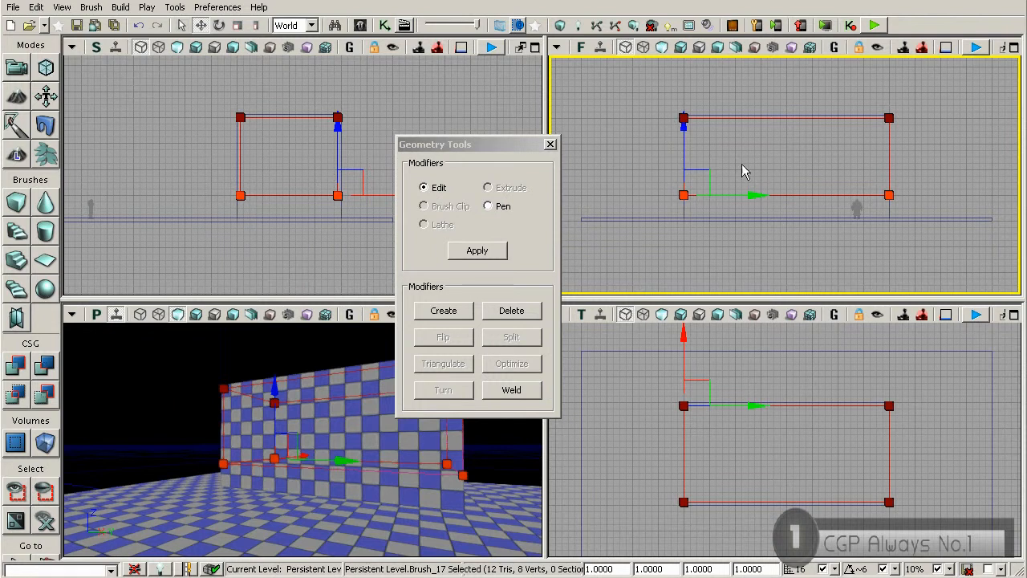
Step: Box-select the builder brush's left-end vertices in the front view and move them slightly inside the block
{"action": "scroll", "coordinate": [699, 152], "scroll_direction": "up", "scroll_amount": 2}
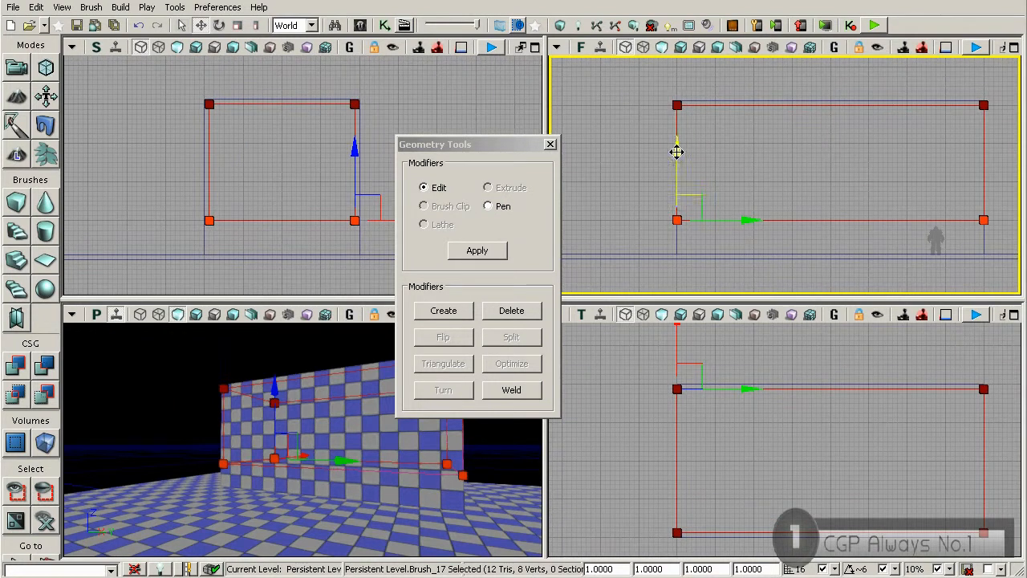
{"action": "scroll", "coordinate": [673, 223], "scroll_direction": "down", "scroll_amount": 1}
{"action": "scroll", "coordinate": [669, 152], "scroll_direction": "down", "scroll_amount": 1}
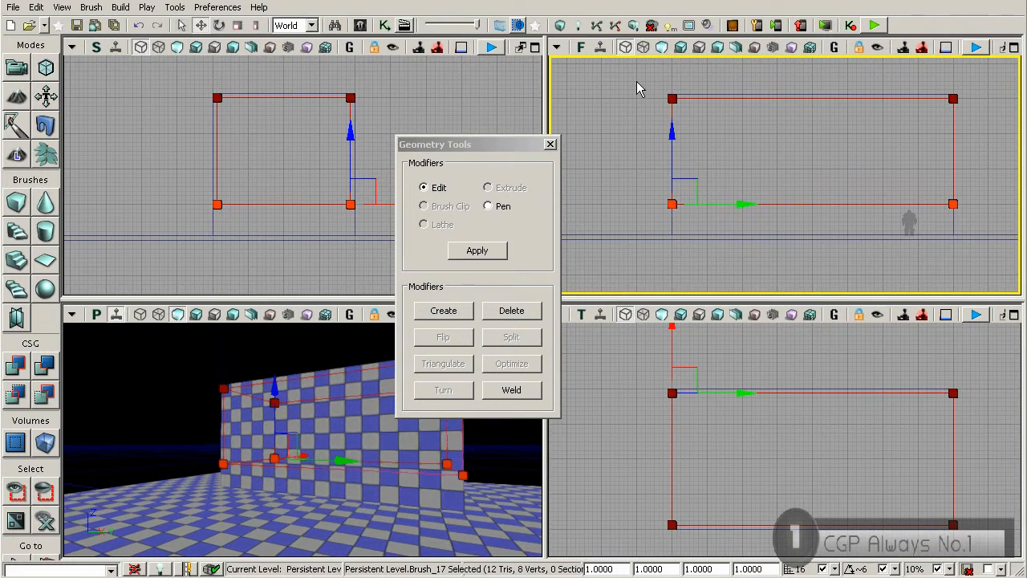
{"action": "mouse_move", "coordinate": [636, 81]}
{"action": "left_mouse_down", "text": "ctrl+alt"}
{"action": "mouse_move", "coordinate": [691, 222]}
{"action": "mouse_move", "coordinate": [728, 204]}
{"action": "left_mouse_up", "text": "ctrl+alt"}
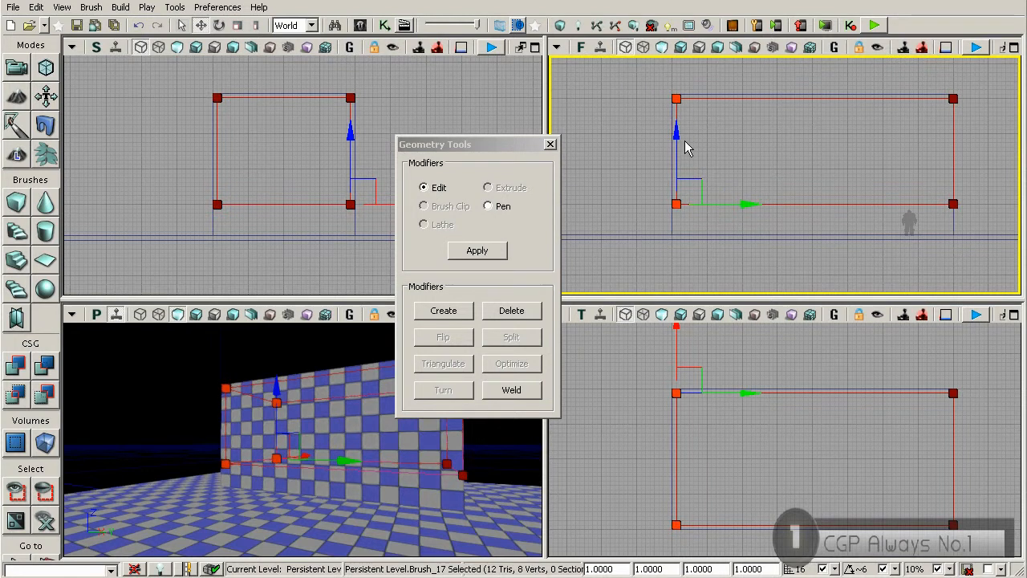
{"action": "scroll", "coordinate": [686, 161], "scroll_direction": "up", "scroll_amount": 5}
{"action": "scroll", "coordinate": [689, 191], "scroll_direction": "down", "scroll_amount": 3}
{"action": "scroll", "coordinate": [689, 192], "scroll_direction": "down", "scroll_amount": 4}
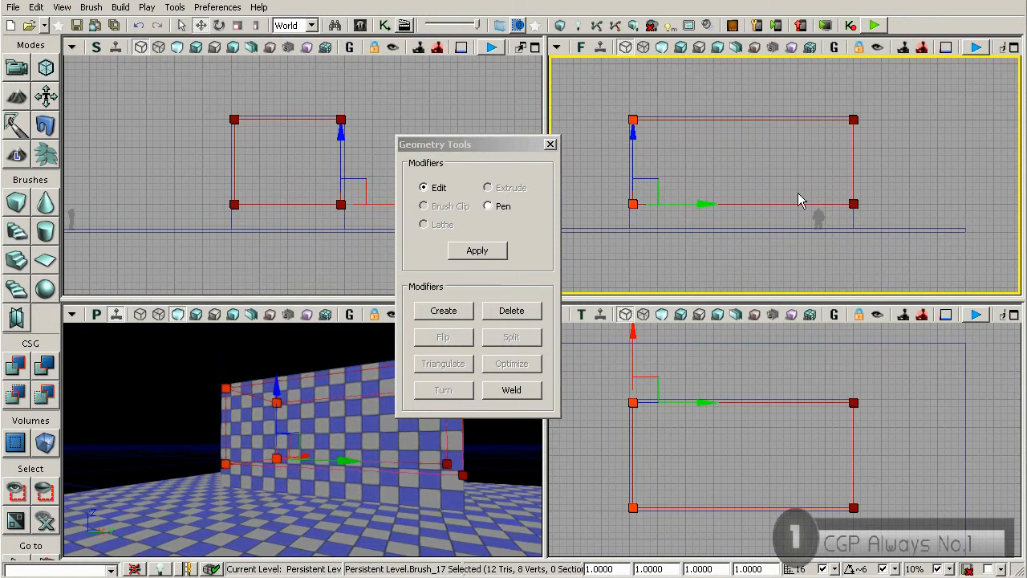
Step: Select the builder brush's upper and lower right-end vertices in the front view and move them slightly inside the block
{"action": "left_click", "coordinate": [857, 123]}
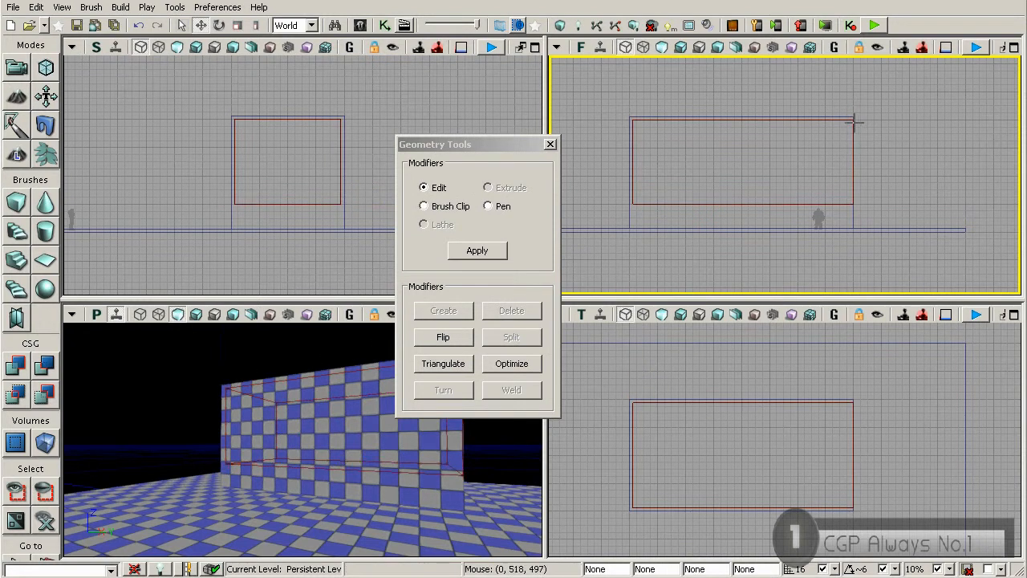
{"action": "left_click", "coordinate": [852, 126]}
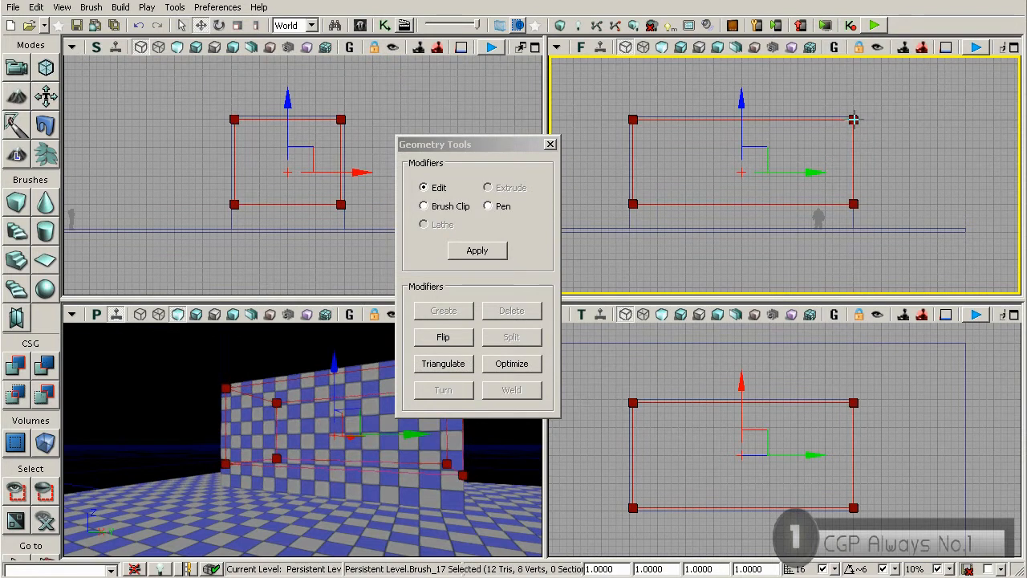
{"action": "left_click", "coordinate": [852, 120]}
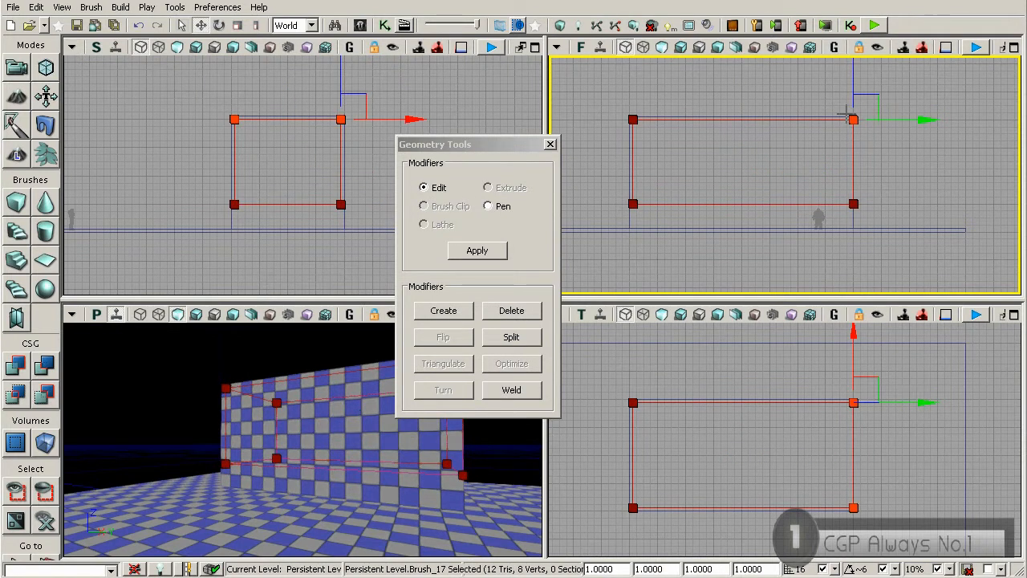
{"action": "left_click", "coordinate": [853, 203], "text": "ctrl"}
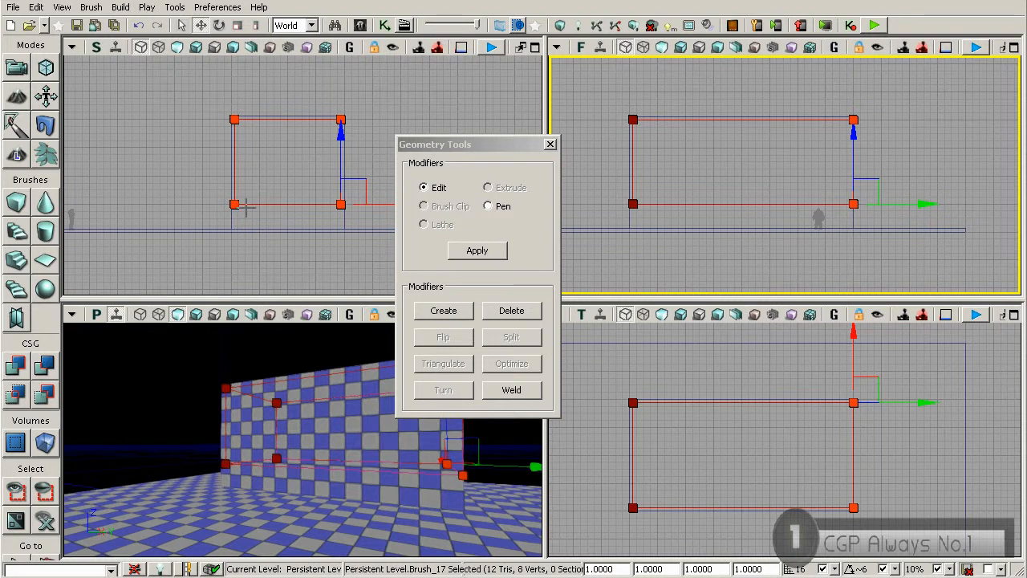
{"action": "left_click_drag", "start_coordinate": [894, 205], "coordinate": [889, 205]}
{"action": "scroll", "coordinate": [883, 191], "scroll_direction": "up", "scroll_amount": 1}
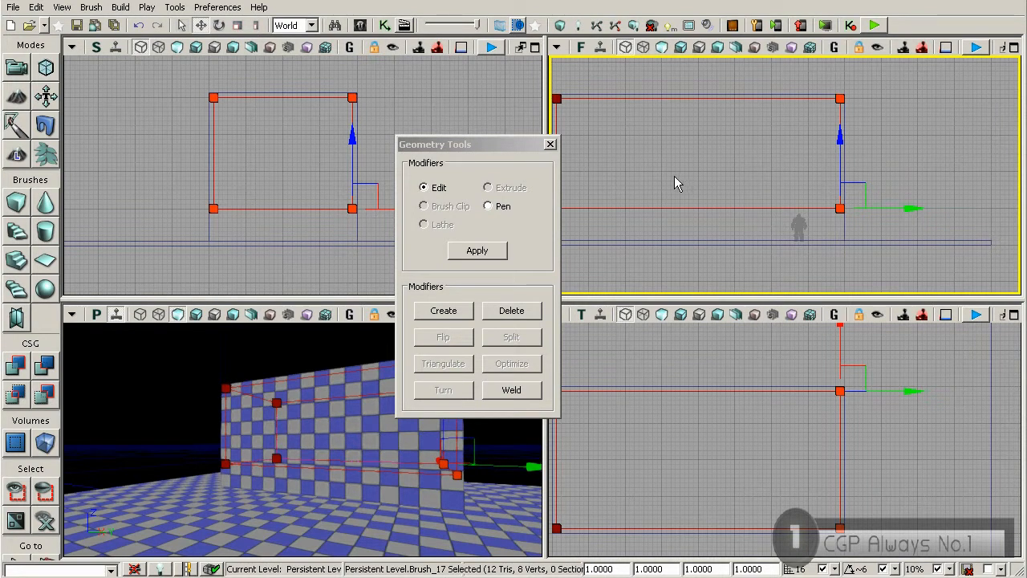
{"action": "left_click_drag", "start_coordinate": [676, 179], "coordinate": [745, 174]}
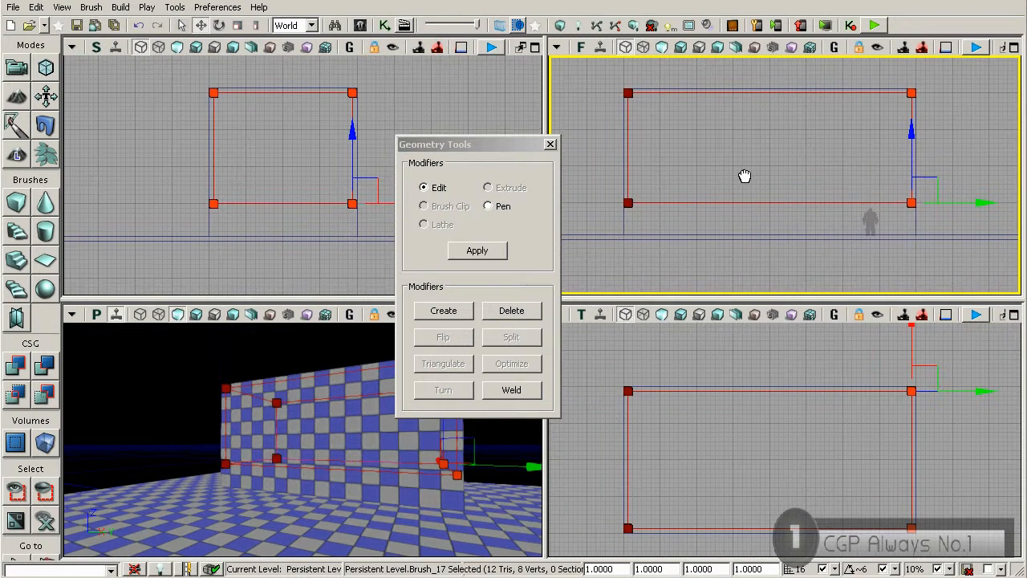
Step: Close the geometry tools, hollow out the block with CSG Subtract, and select the new subtractive brush in the front view
{"action": "left_click", "coordinate": [549, 145]}
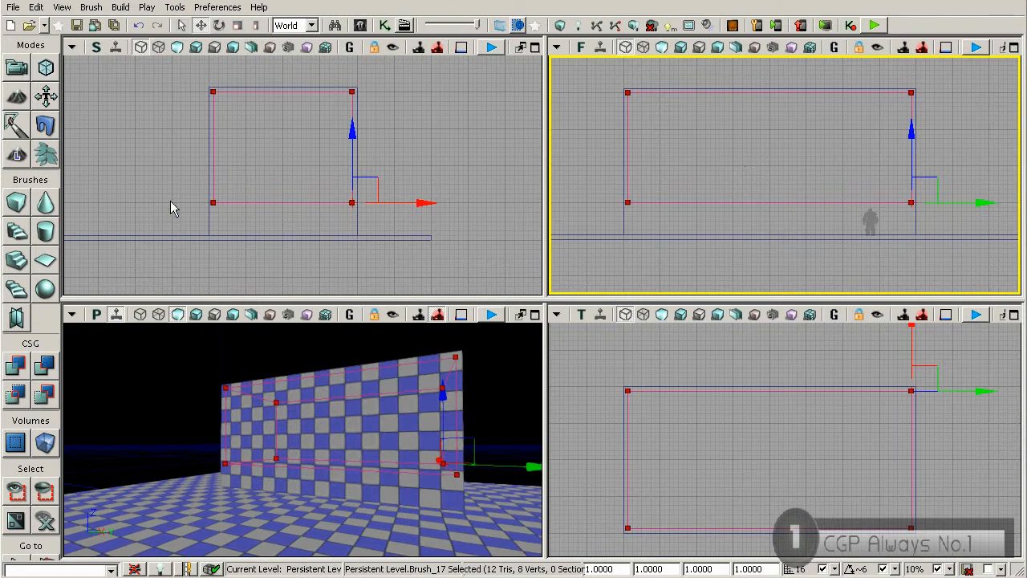
{"action": "left_click", "coordinate": [44, 368]}
{"action": "left_click", "coordinate": [711, 202]}
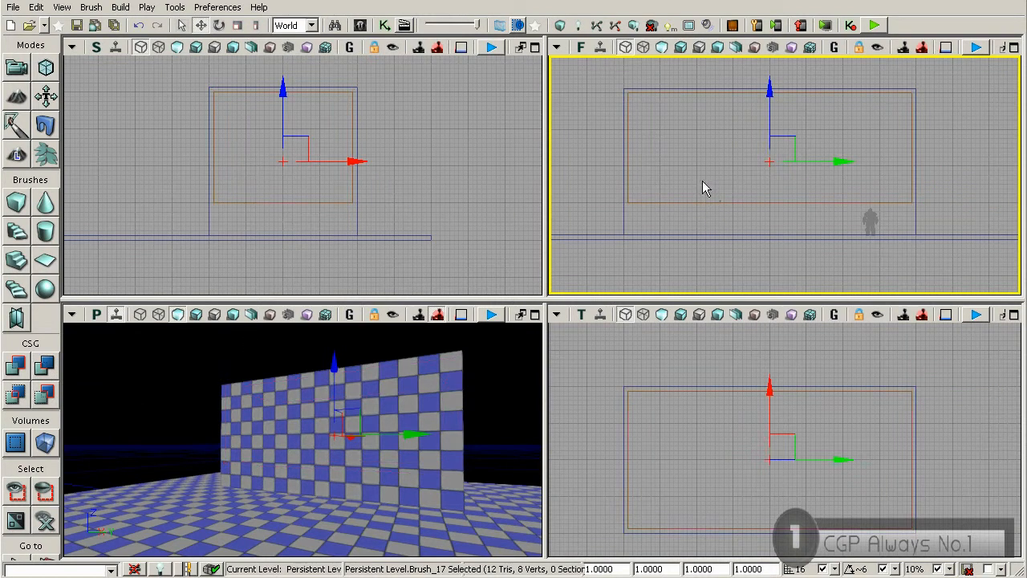
{"action": "left_click", "coordinate": [682, 202]}
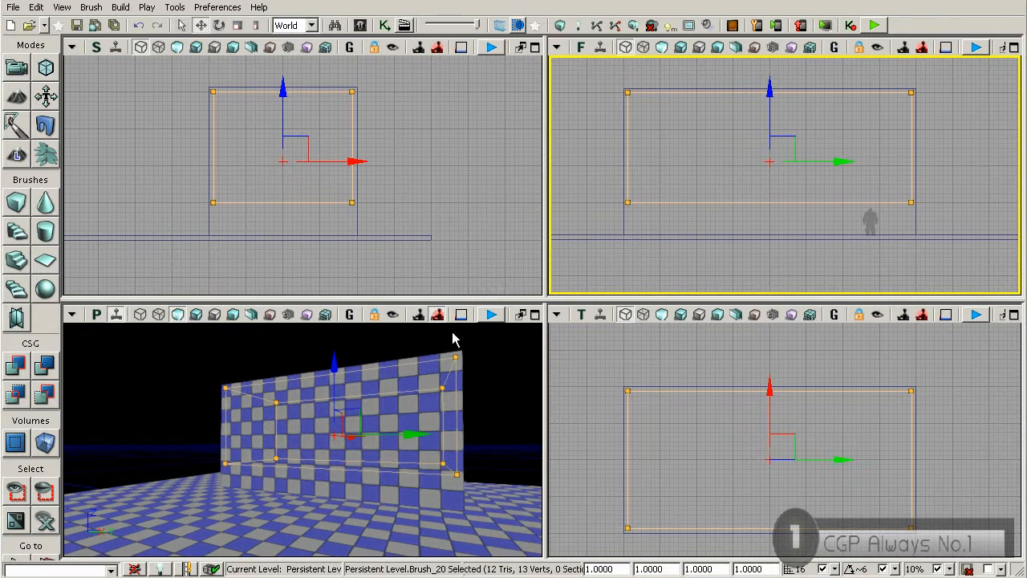
Step: Examine the hollowed block from inside and outside in the perspective view
{"action": "right_click_drag", "start_coordinate": [337, 389], "coordinate": [373, 401]}
{"action": "left_click_drag", "start_coordinate": [337, 401], "coordinate": [401, 335]}
{"action": "right_click_drag", "start_coordinate": [353, 386], "coordinate": [334, 377]}
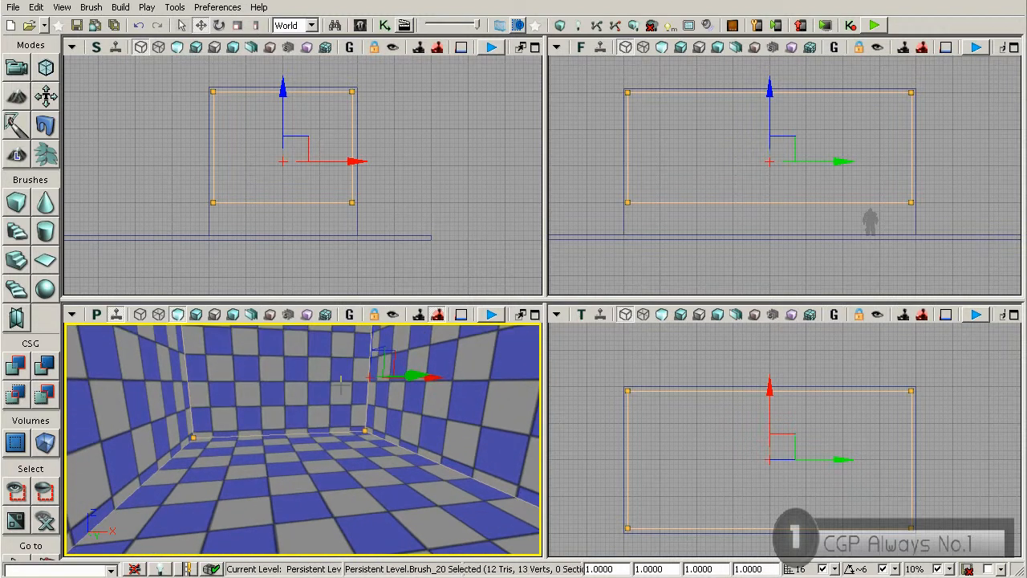
{"action": "right_click_drag", "start_coordinate": [279, 402], "coordinate": [309, 407]}
{"action": "left_click_drag", "start_coordinate": [309, 407], "coordinate": [343, 510]}
{"action": "mouse_move", "coordinate": [224, 440]}
{"action": "left_mouse_down"}
{"action": "mouse_move", "coordinate": [265, 473]}
{"action": "mouse_move", "coordinate": [217, 461]}
{"action": "mouse_move", "coordinate": [233, 446]}
{"action": "mouse_move", "coordinate": [171, 456]}
{"action": "mouse_move", "coordinate": [221, 437]}
{"action": "left_mouse_up"}
{"action": "right_click_drag", "start_coordinate": [220, 437], "coordinate": [237, 417]}
{"action": "left_click_drag", "start_coordinate": [237, 417], "coordinate": [190, 468]}
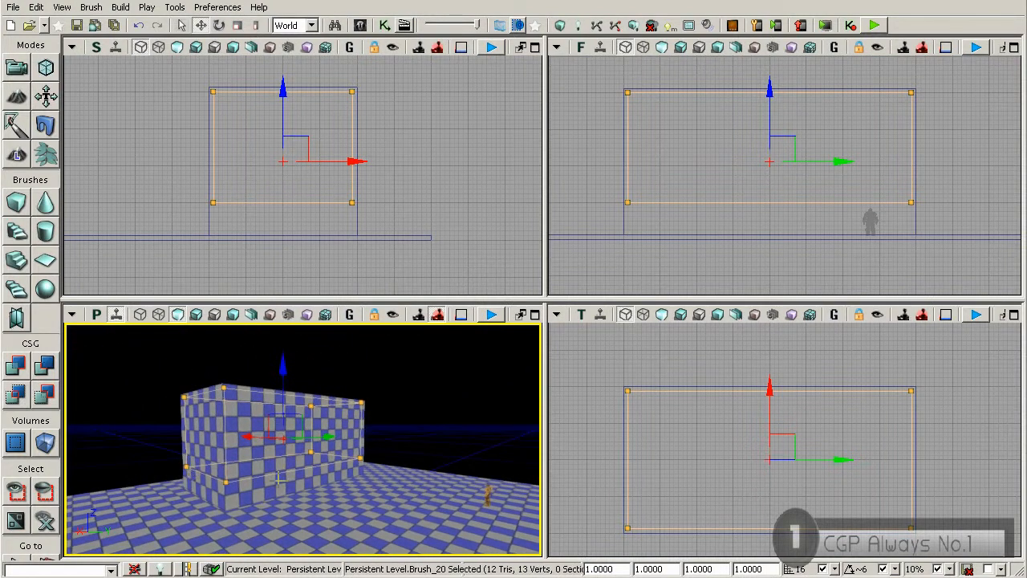